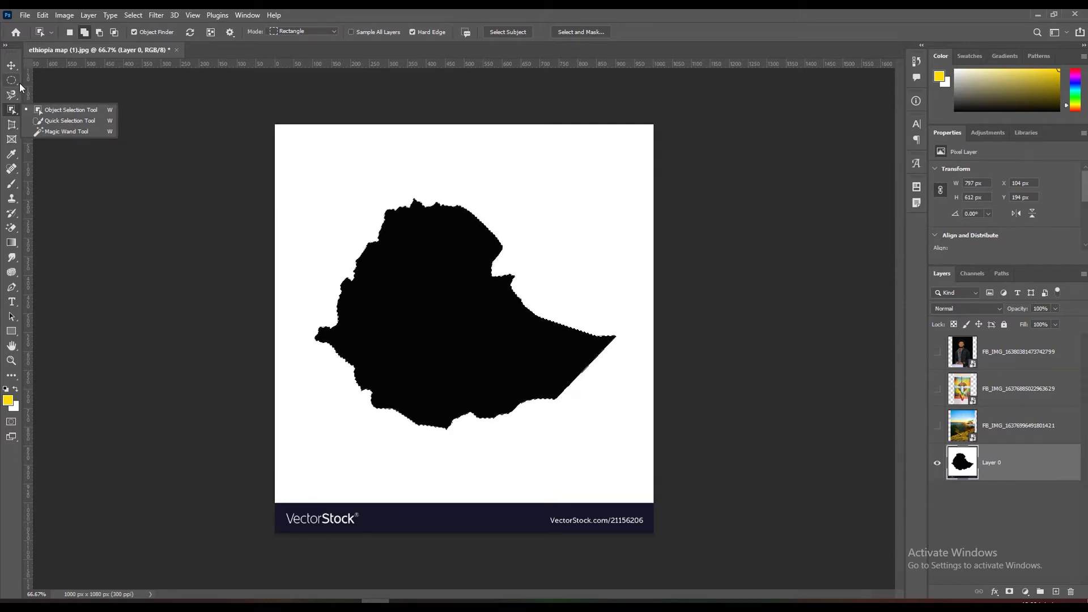
# - Invert the map selection, delete the white background and VectorStock strip from Layer 0, and deselect
pyautogui.click(20, 83)
pyautogui.click(18, 114)
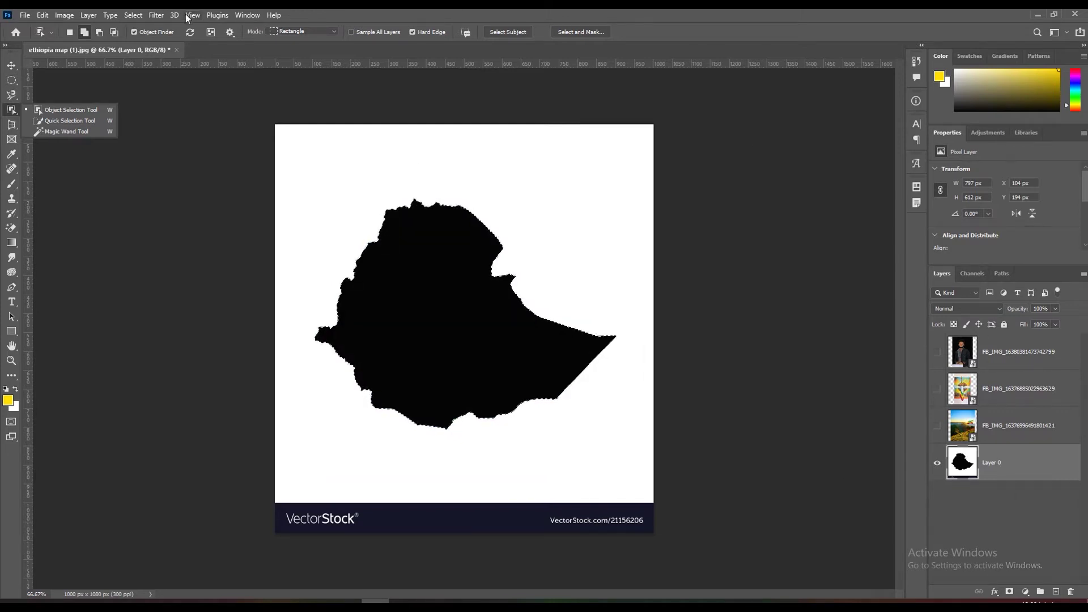
pyautogui.click(136, 21)
pyautogui.click(132, 17)
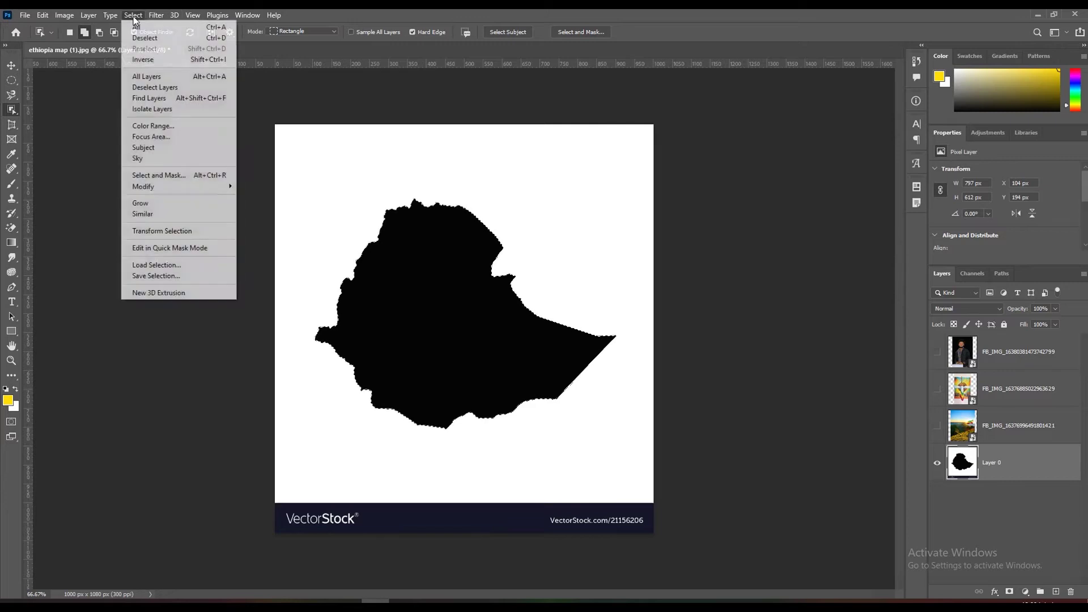
pyautogui.click(166, 60)
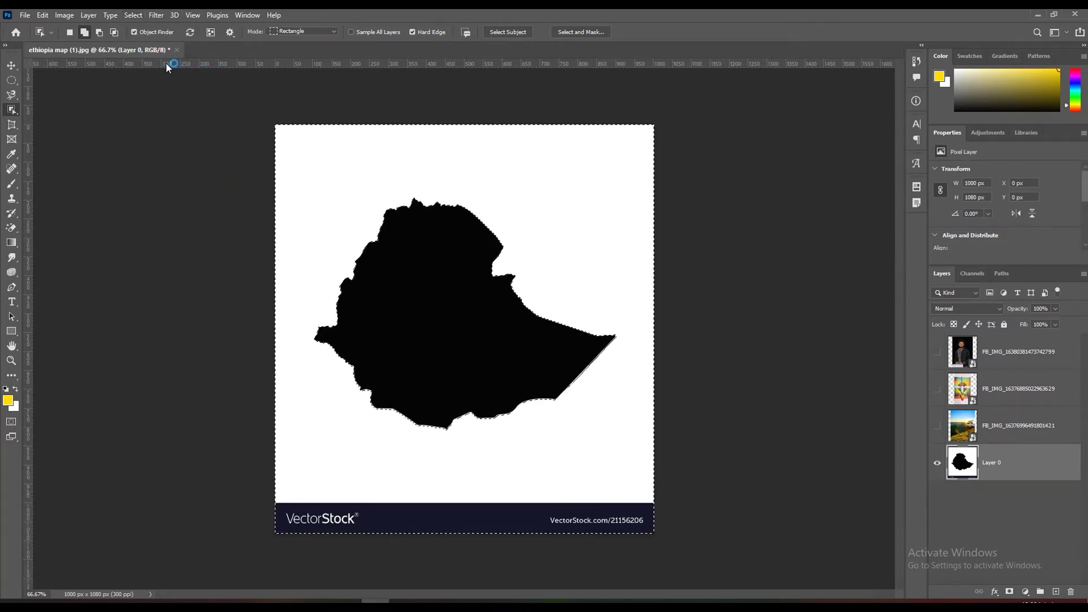
pyautogui.press('Delete')
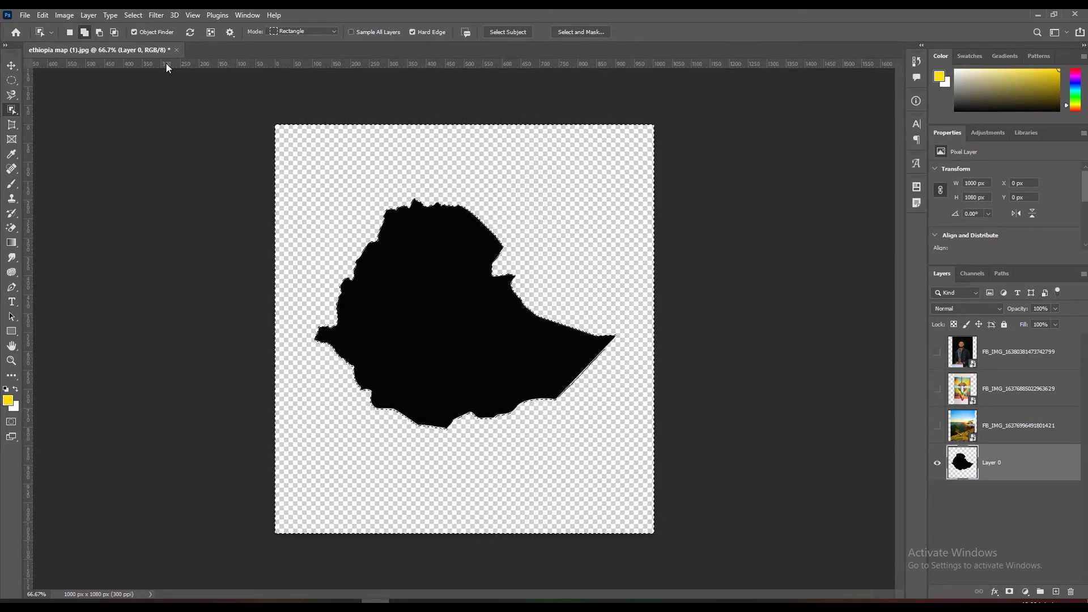
pyautogui.hotkey('ctrl', 'd')
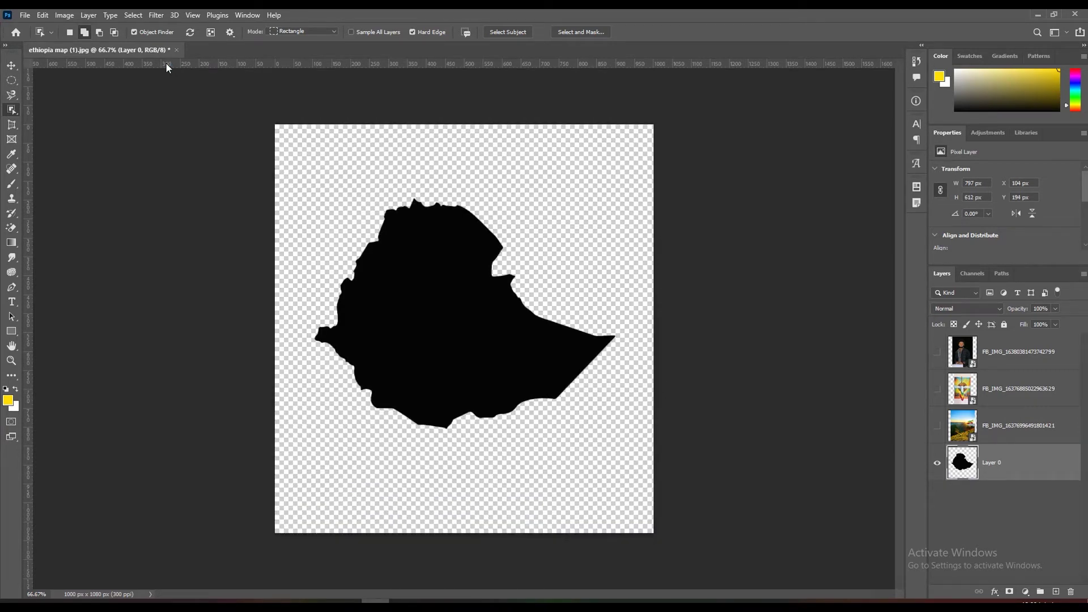
# - Show the sunset flag photo layer, enlarge it to about 1374 × 1722 px and position it to cover the whole canvas
pyautogui.click(11, 65)
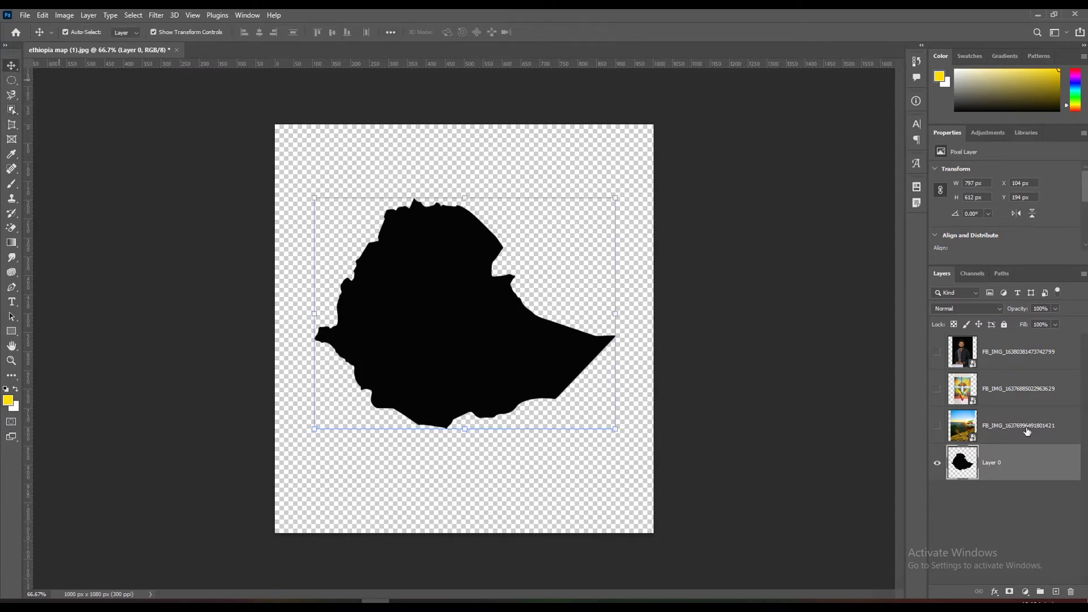
pyautogui.click(938, 426)
pyautogui.click(588, 392)
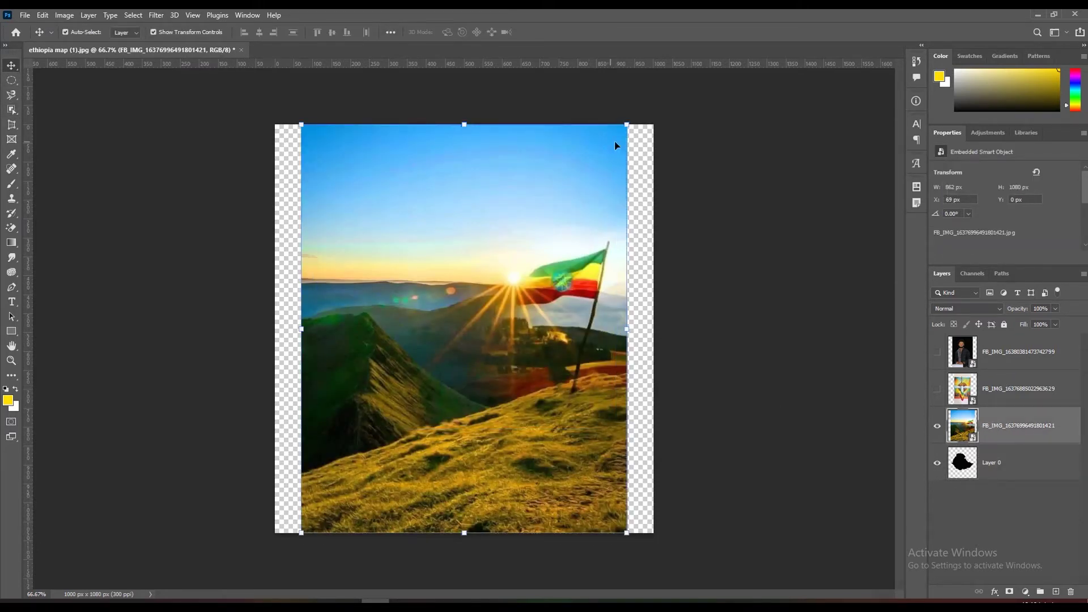
pyautogui.moveTo(628, 535); pyautogui.dragTo(808, 592)
pyautogui.moveTo(551, 299); pyautogui.dragTo(529, 391)
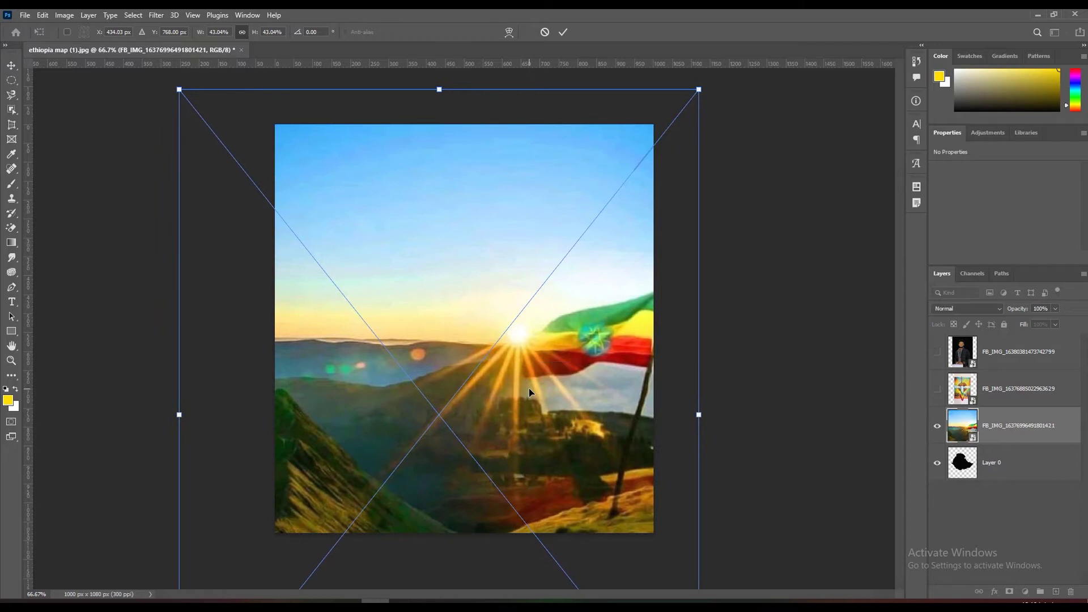
pyautogui.press('Return')
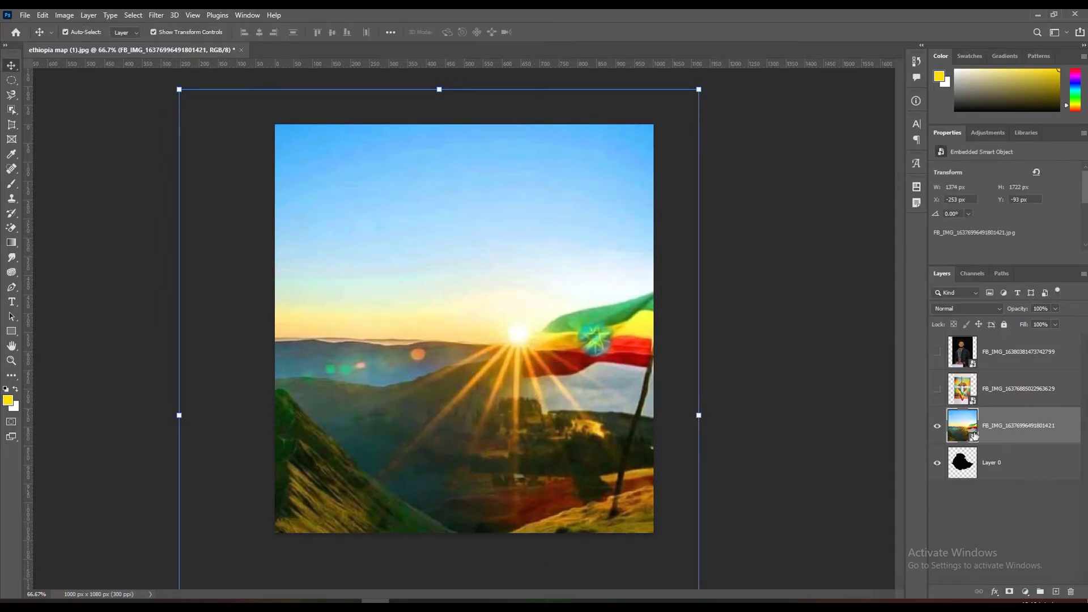
# - Clip the sunset photo to the map shape with a clipping mask and reposition it so the sun and flag fall inside the map
pyautogui.click(939, 427)
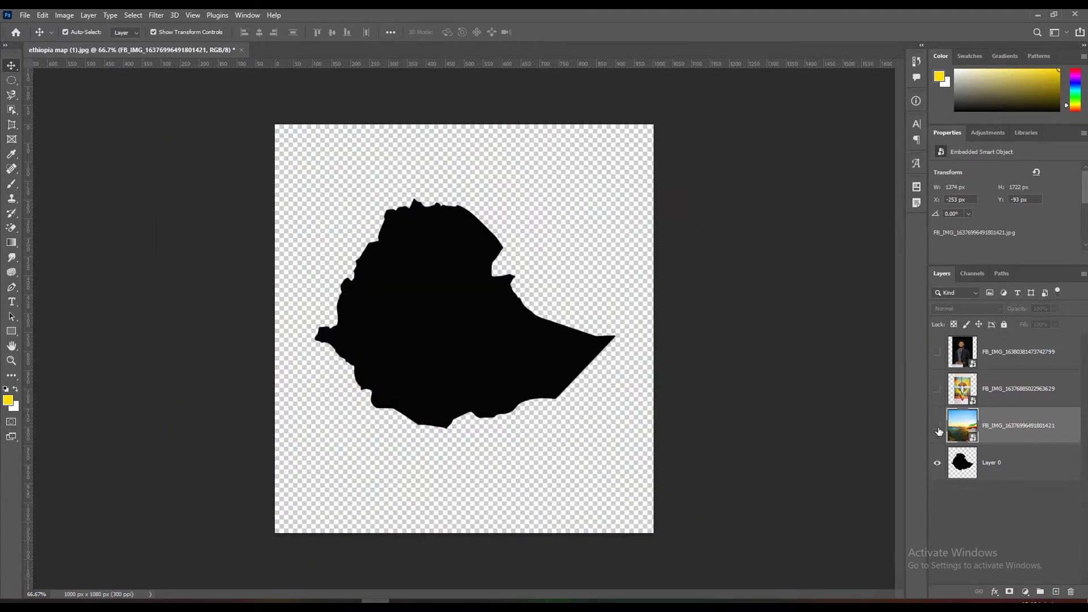
pyautogui.click(994, 463)
pyautogui.click(998, 432)
pyautogui.click(938, 426)
pyautogui.rightClick(986, 429)
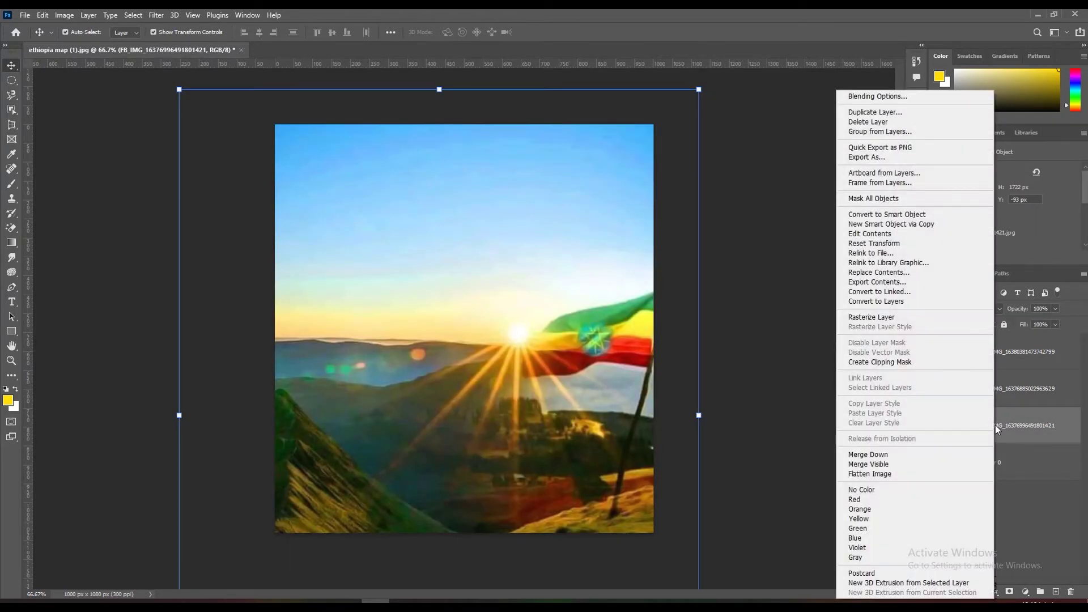
pyautogui.click(880, 363)
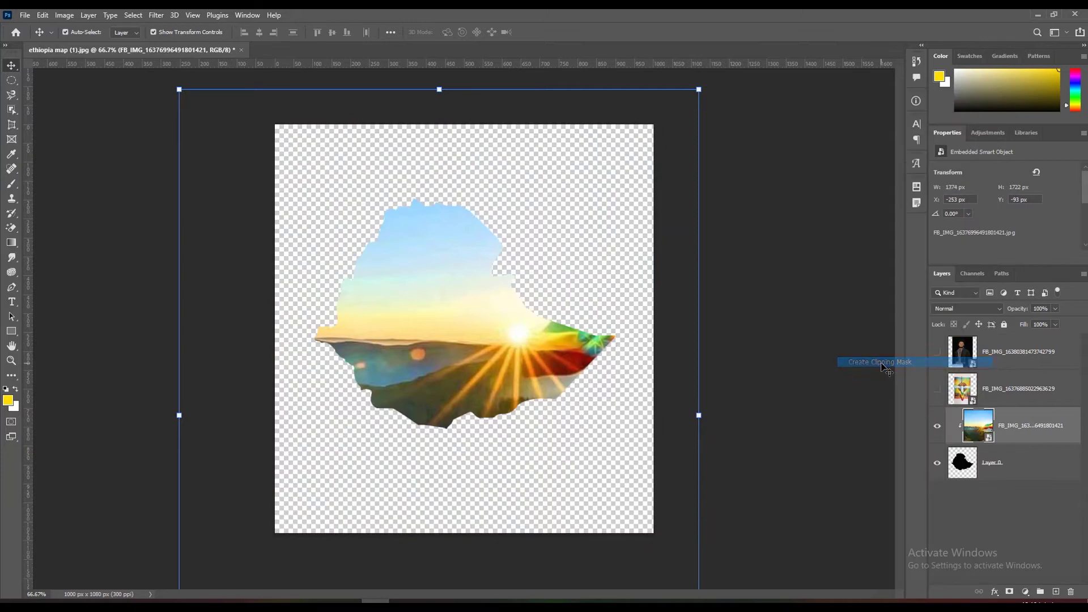
pyautogui.moveTo(519, 373); pyautogui.dragTo(454, 329)
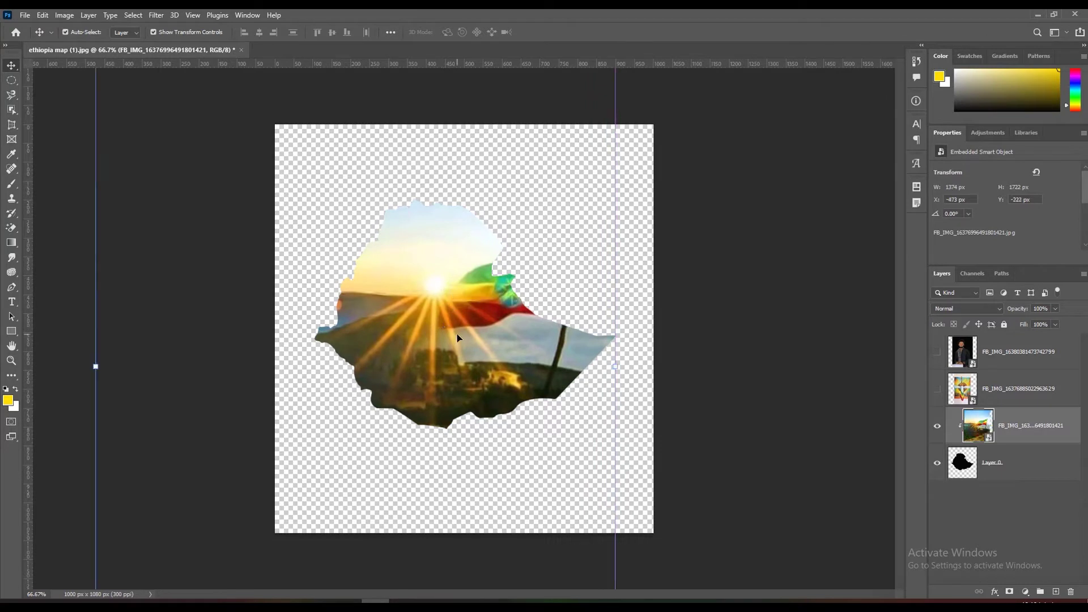
# - Create a new layer, fill it with the yellow foreground colour and place it beneath the map layer
pyautogui.click(1035, 506)
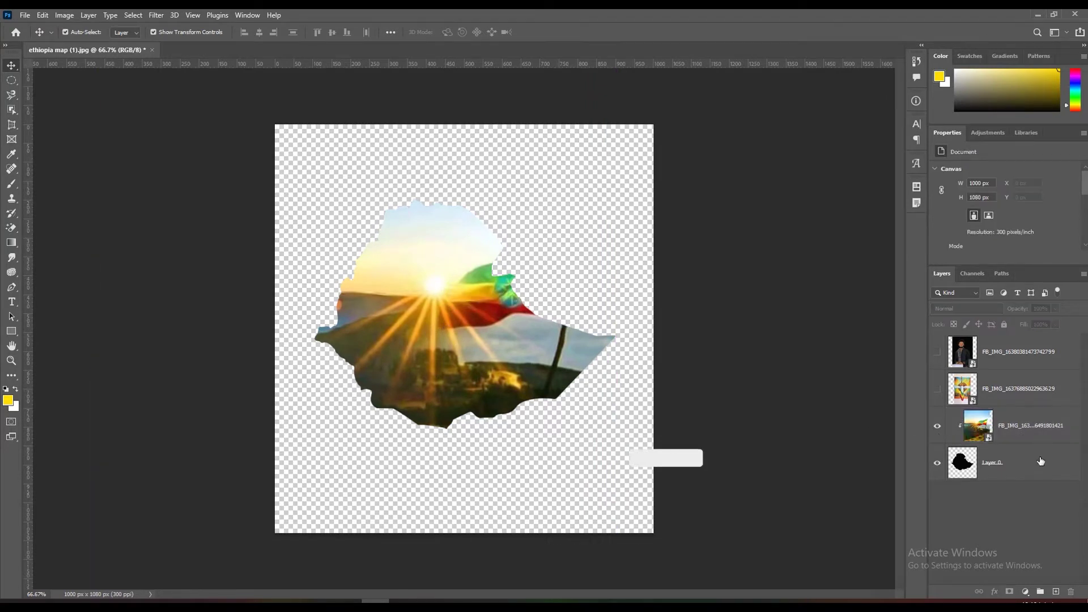
pyautogui.click(89, 15)
pyautogui.moveTo(113, 27)
pyautogui.click(238, 28)
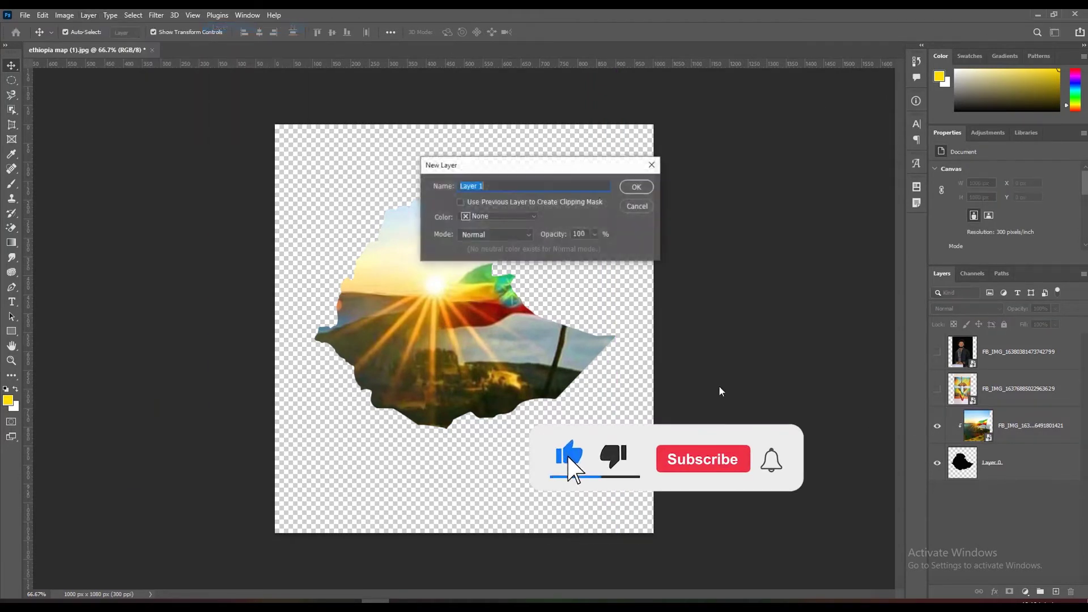
pyautogui.click(635, 185)
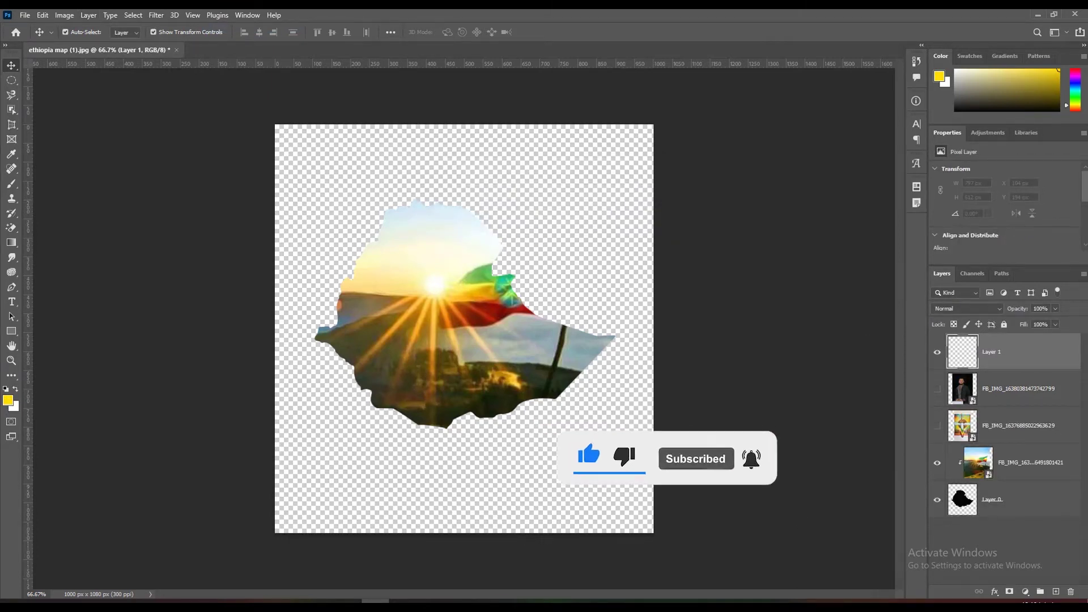
pyautogui.hotkey('alt', 'BackSpace')
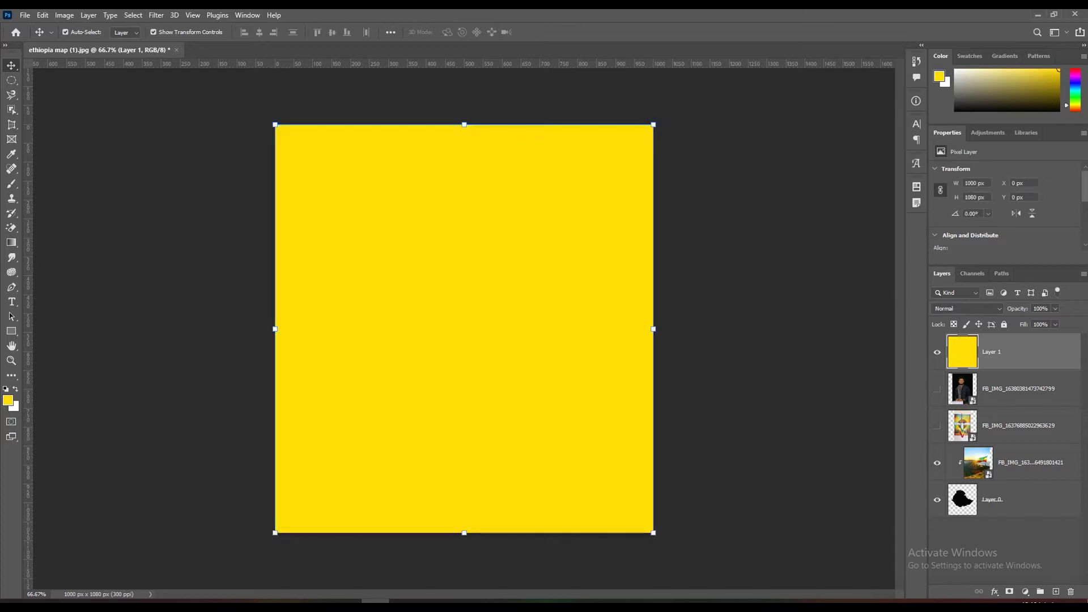
pyautogui.moveTo(989, 350); pyautogui.dragTo(1003, 504)
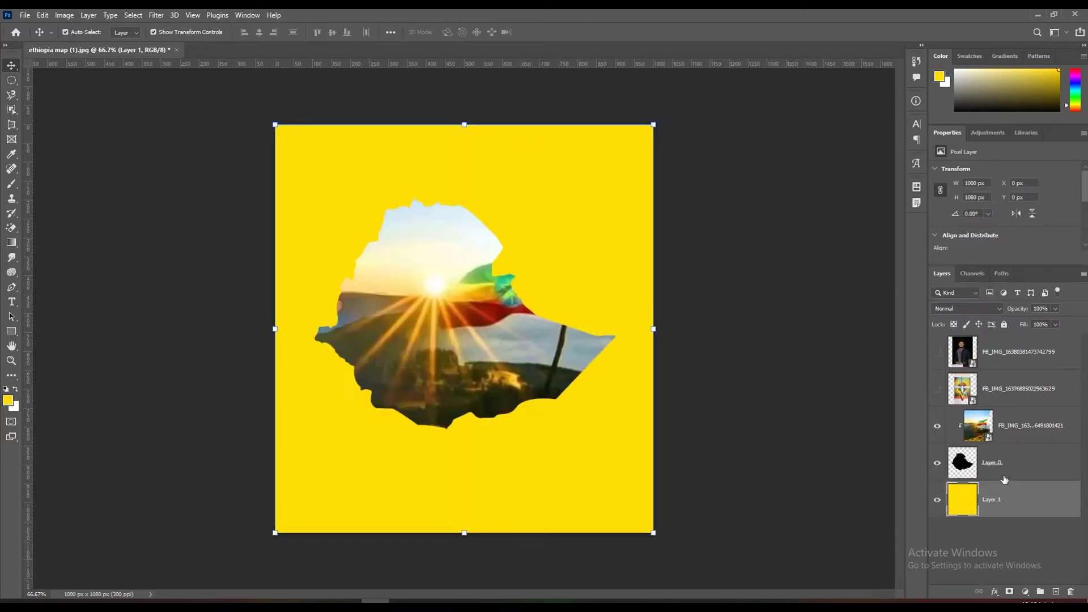
# - Show the portrait photo layer, place it directly above the map layer within the clipping group, and hide the sunset photo
pyautogui.click(959, 356)
pyautogui.click(937, 352)
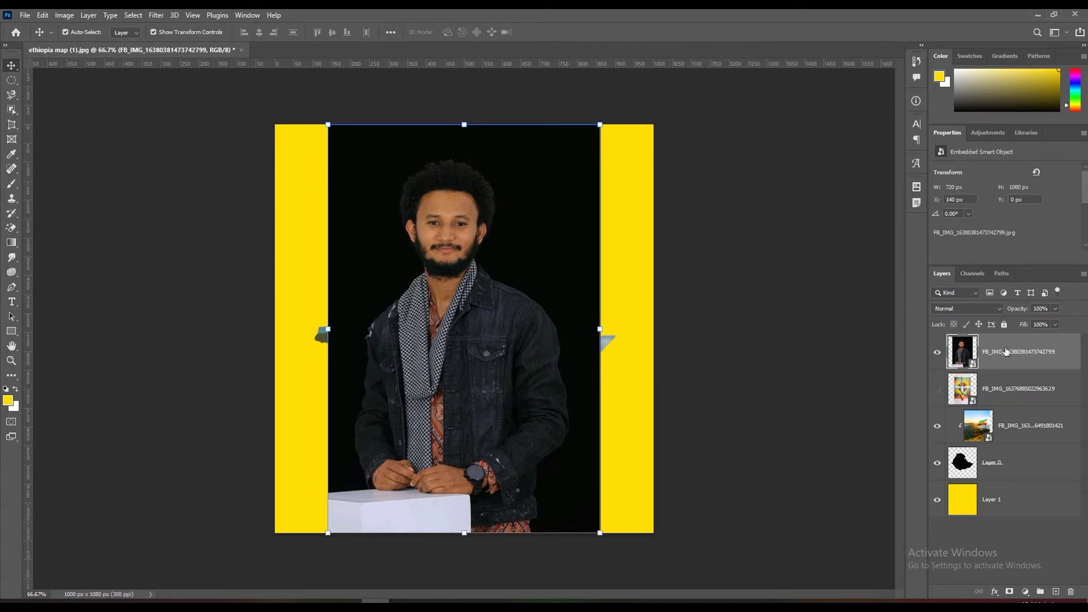
pyautogui.moveTo(998, 355); pyautogui.dragTo(1015, 432)
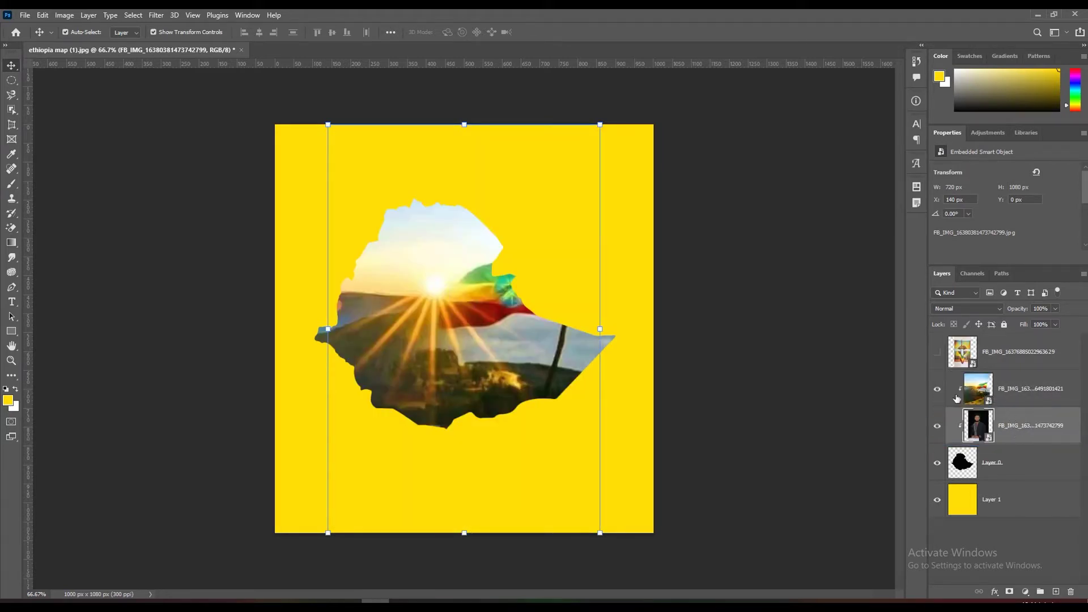
pyautogui.click(937, 391)
# - Scale down the clipped portrait and reposition it so the man's head and upper body fit inside the map shape
pyautogui.moveTo(431, 301); pyautogui.dragTo(423, 355)
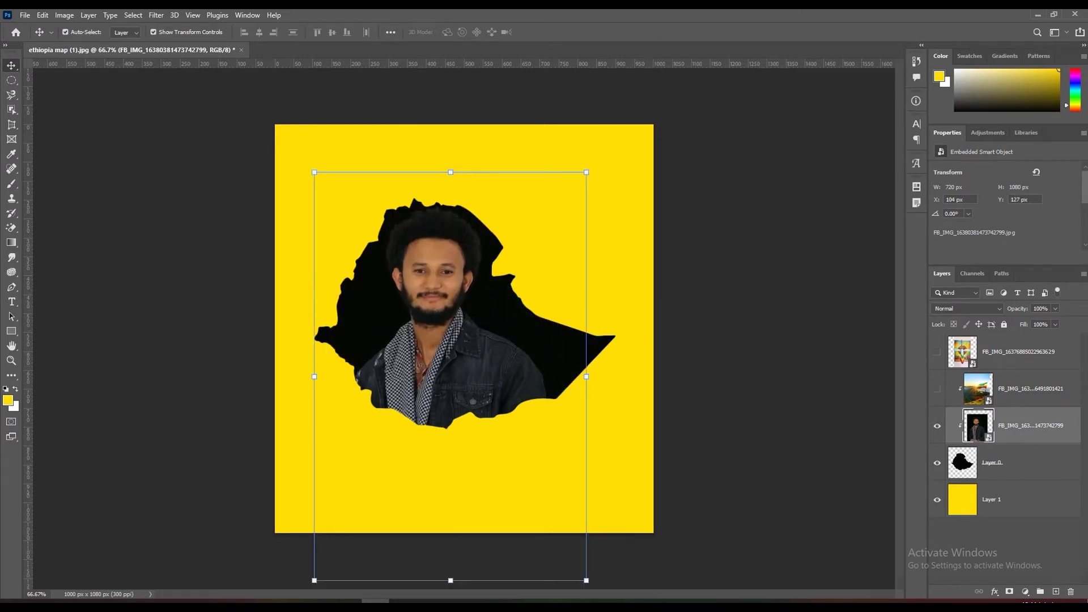
pyautogui.moveTo(586, 581); pyautogui.dragTo(535, 513)
pyautogui.moveTo(462, 368); pyautogui.dragTo(487, 381)
pyautogui.press('Return')
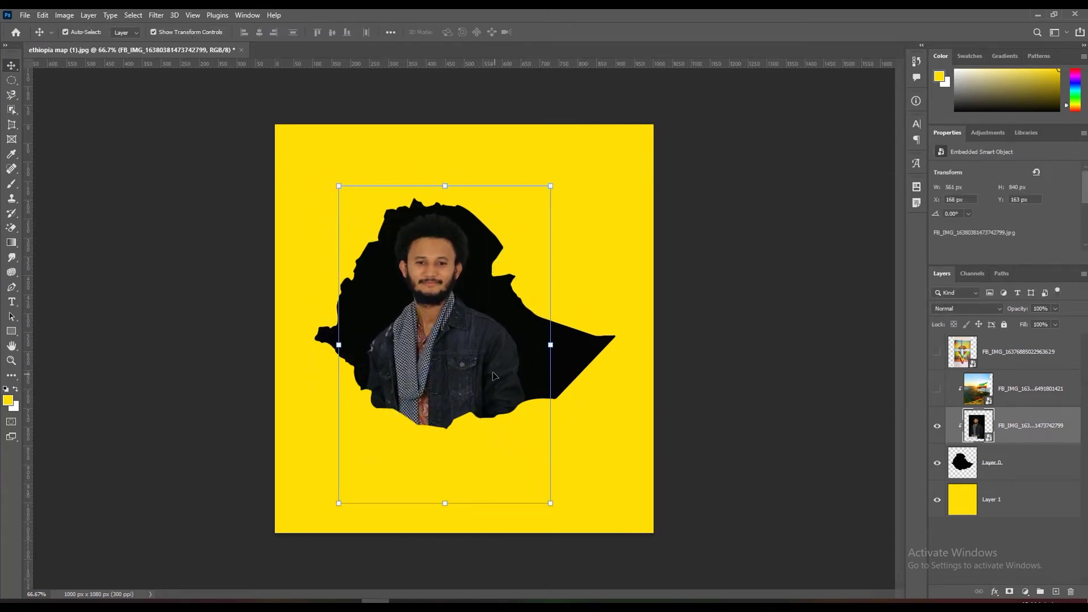
pyautogui.moveTo(469, 350)
pyautogui.mouseDown()
pyautogui.moveTo(444, 356)
pyautogui.moveTo(464, 353)
pyautogui.mouseUp()
pyautogui.moveTo(544, 507); pyautogui.dragTo(531, 487)
pyautogui.moveTo(453, 368); pyautogui.dragTo(460, 369)
pyautogui.press('Return')
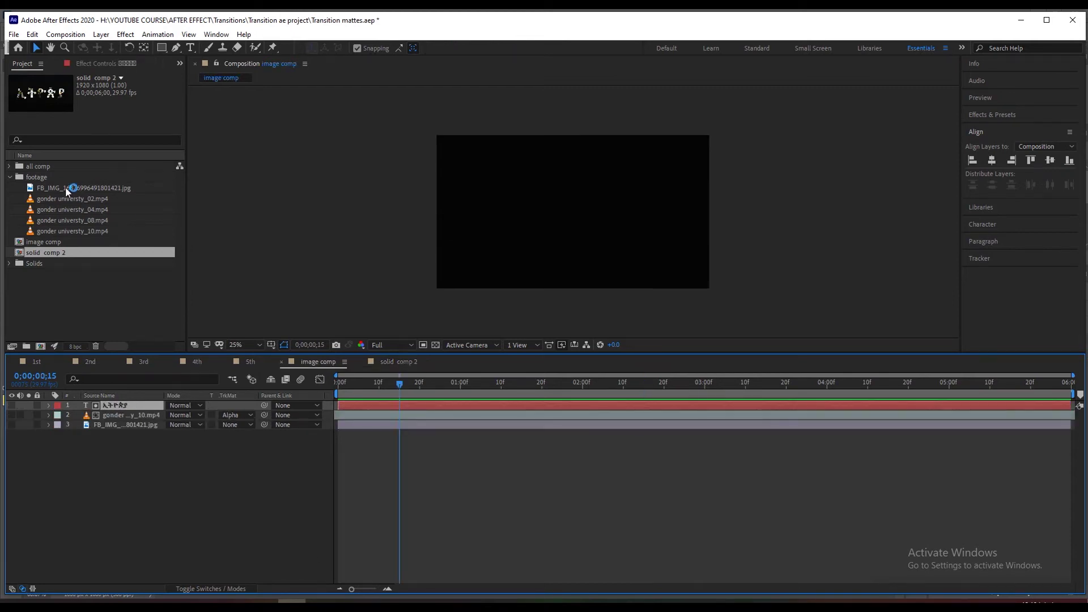
# - In After Effects, add FB_IMG_16376996491801421.jpg as the bottom layer of image comp and delete the old video and photo layers
pyautogui.click(61, 188)
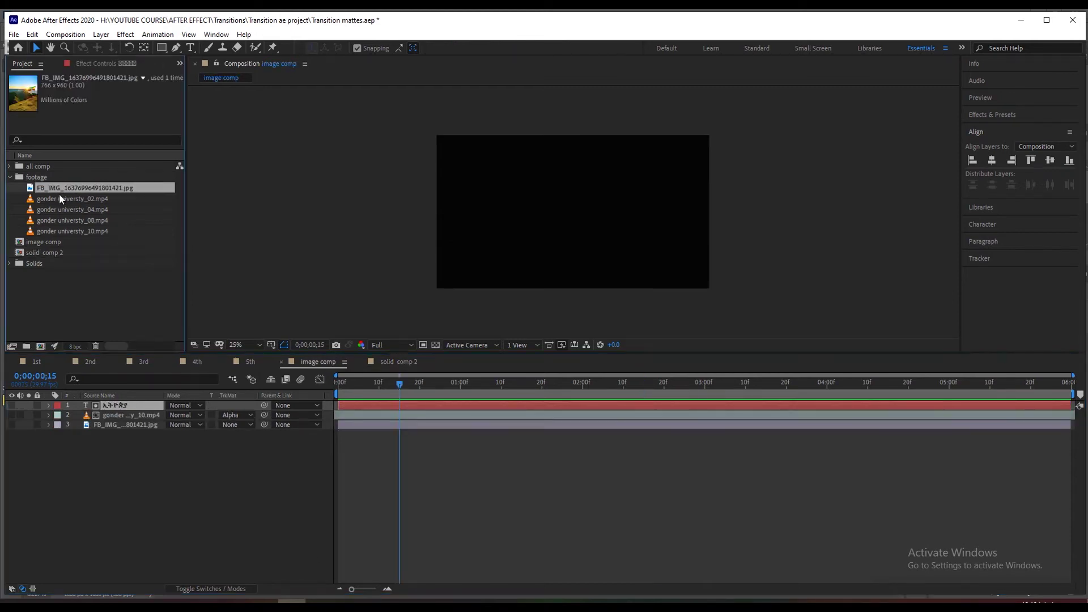
pyautogui.moveTo(65, 189); pyautogui.dragTo(125, 448)
pyautogui.click(122, 417)
pyautogui.click(123, 425)
pyautogui.keyDown('shift'); pyautogui.click(127, 418); pyautogui.keyUp('shift')
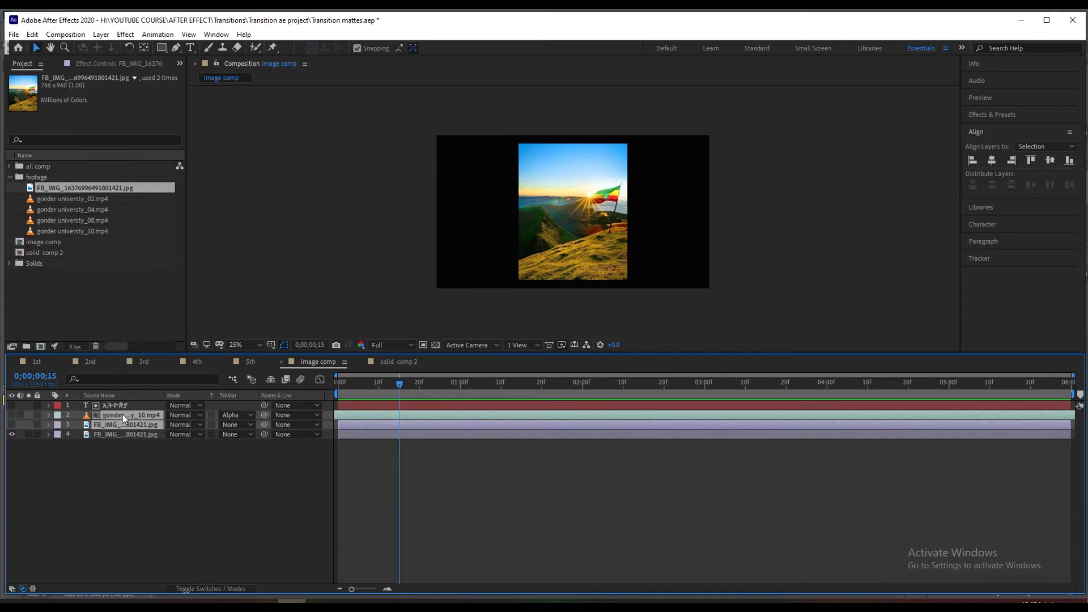
pyautogui.press('Delete')
# - Make the Amharic text layer visible and reduce its font size to about 238 px
pyautogui.click(108, 408)
pyautogui.click(12, 406)
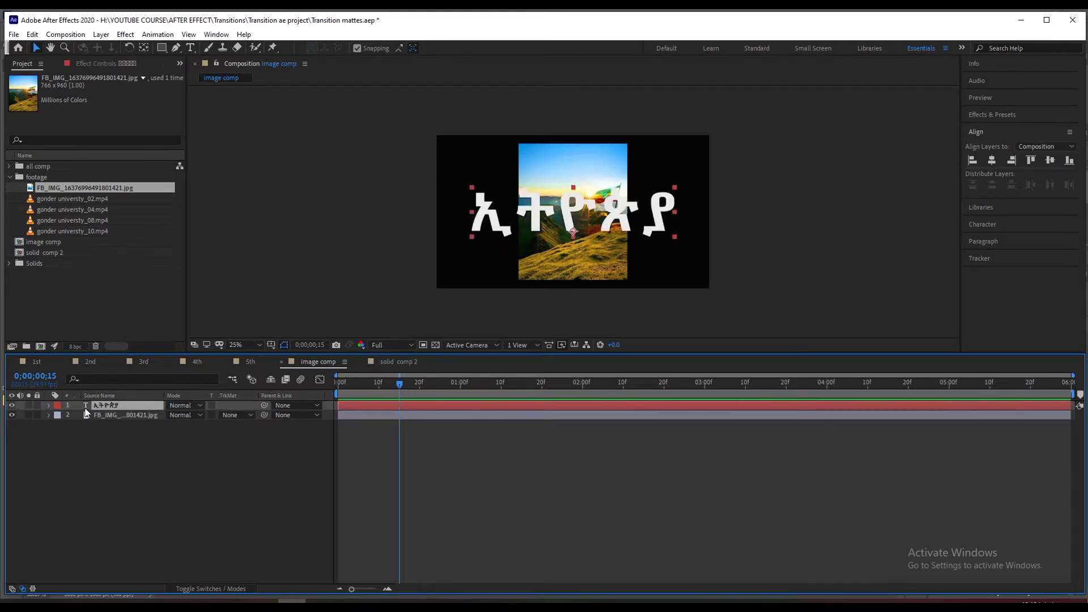
pyautogui.press('s')
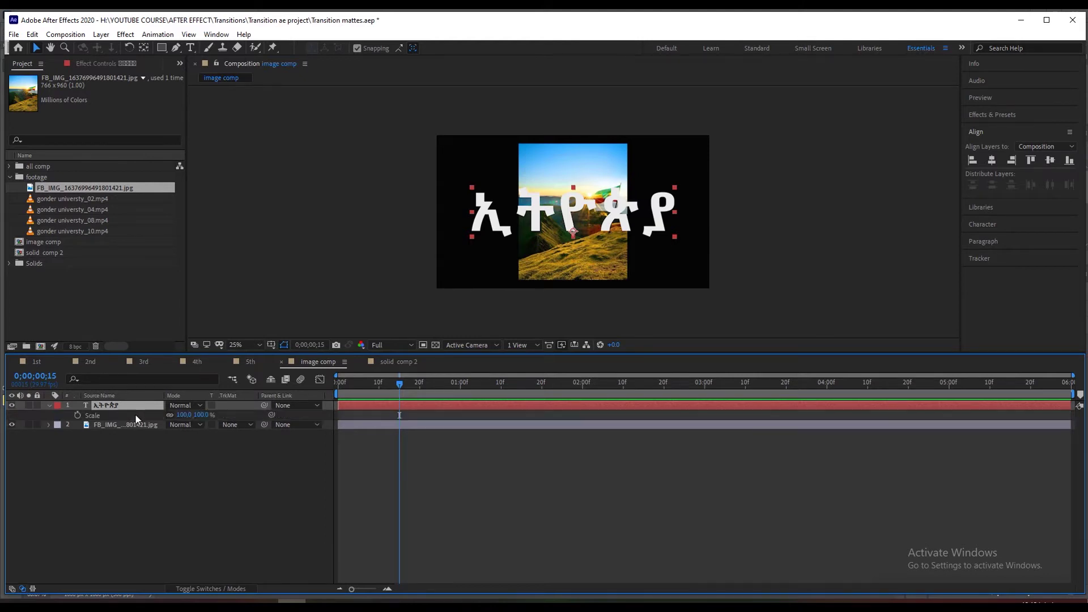
pyautogui.click(186, 415)
pyautogui.click(137, 479)
pyautogui.doubleClick(110, 405)
pyautogui.moveTo(988, 214); pyautogui.dragTo(945, 254)
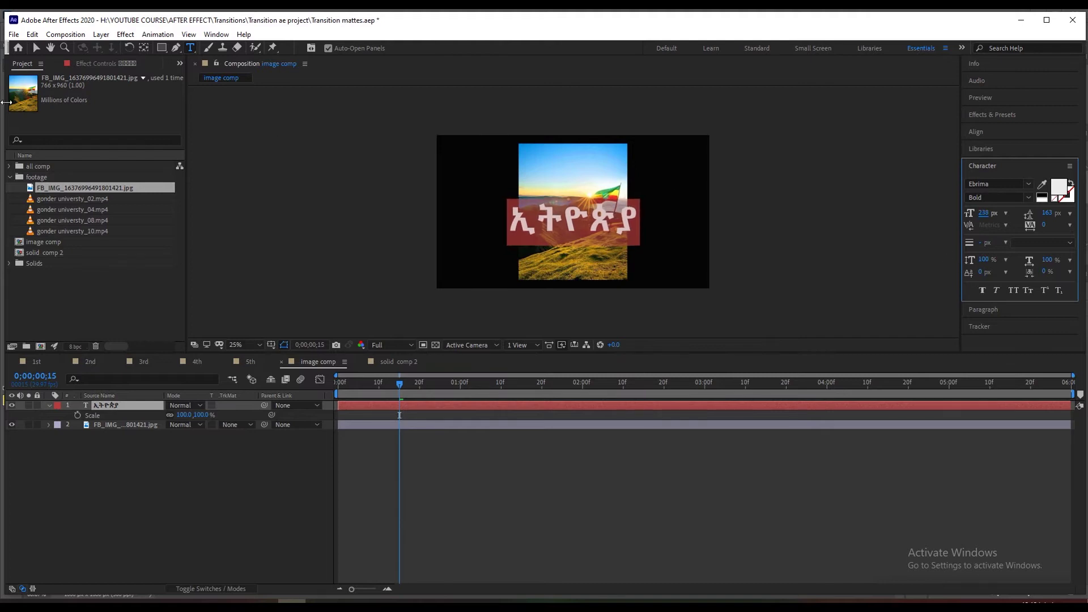
# - Centre the text layer vertically in the composition
pyautogui.click(37, 49)
pyautogui.click(976, 132)
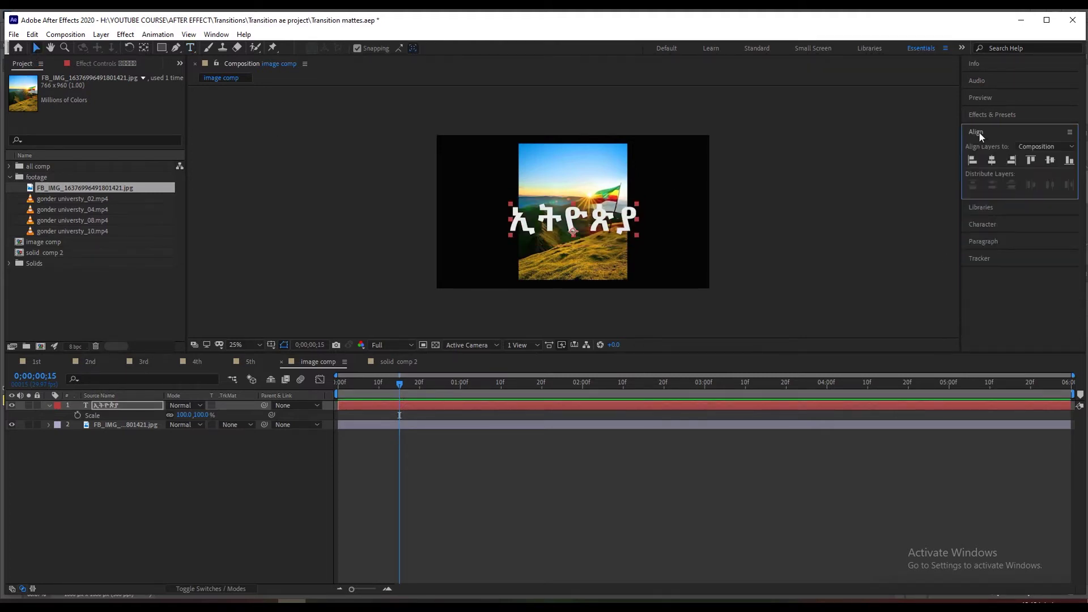
pyautogui.click(1049, 161)
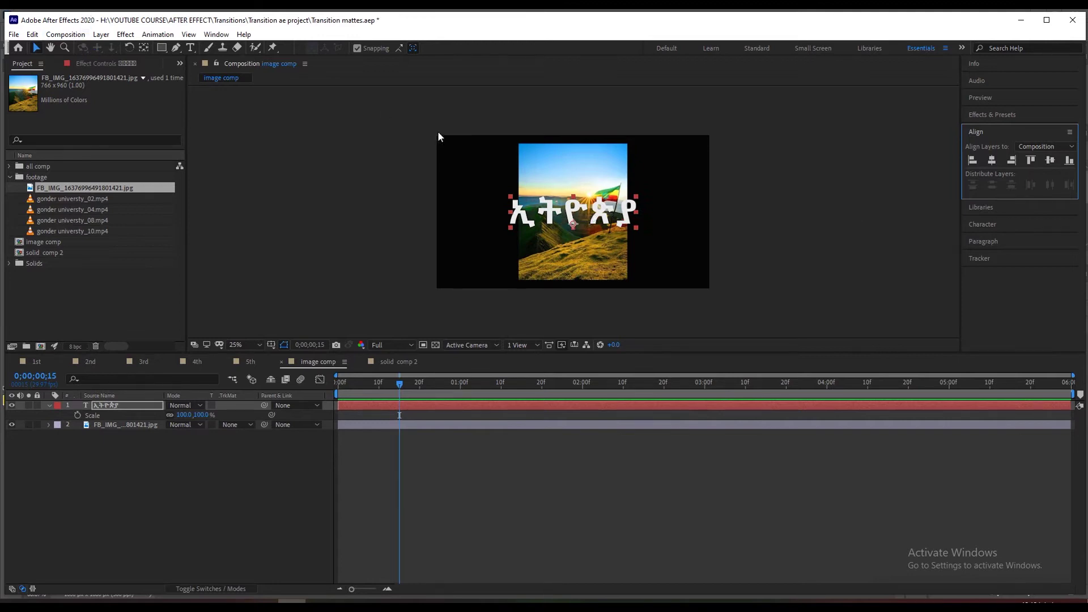
# - Scale the sunset photo layer to 255% and shift it downward behind the text
pyautogui.click(105, 425)
pyautogui.press('s')
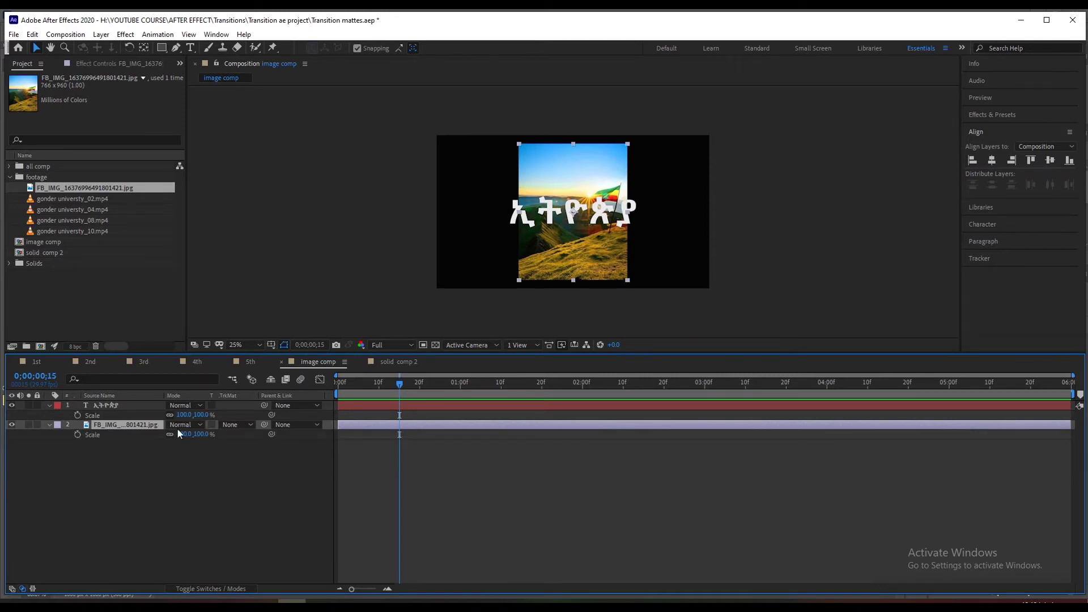
pyautogui.moveTo(180, 435); pyautogui.dragTo(270, 434)
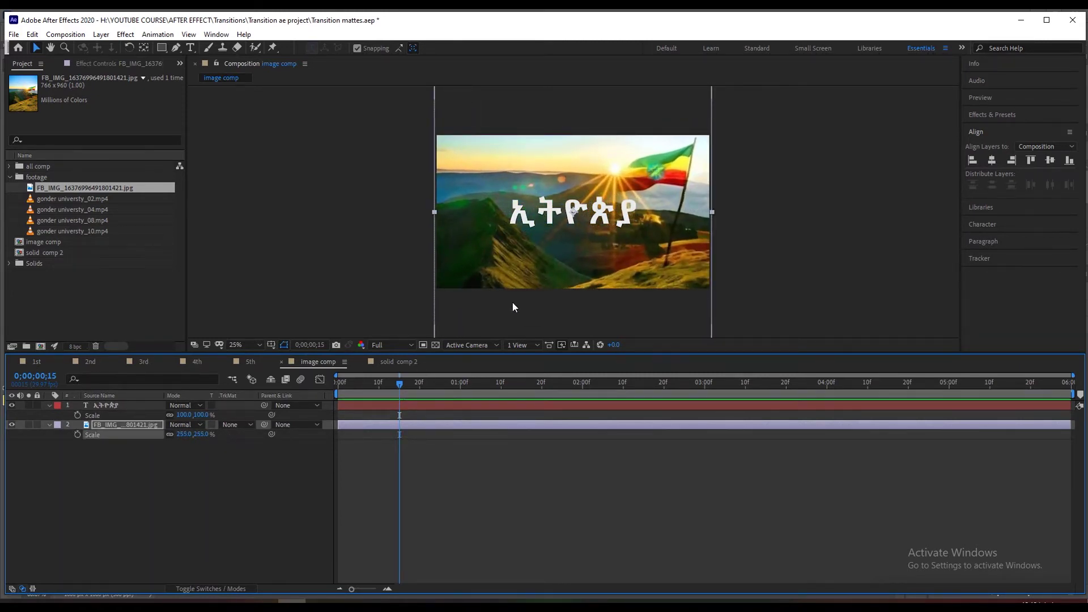
pyautogui.moveTo(583, 273); pyautogui.dragTo(579, 304)
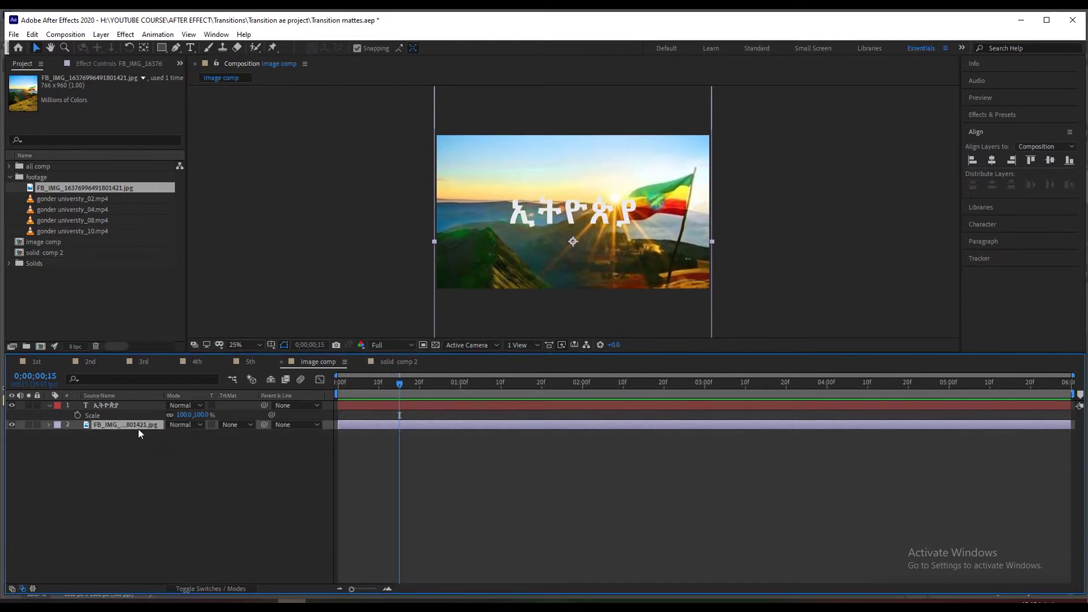
# - Collapse the Amharic text layer's properties and set the sunset photo layer's track matte to Alpha Matte from the text
pyautogui.click(117, 406)
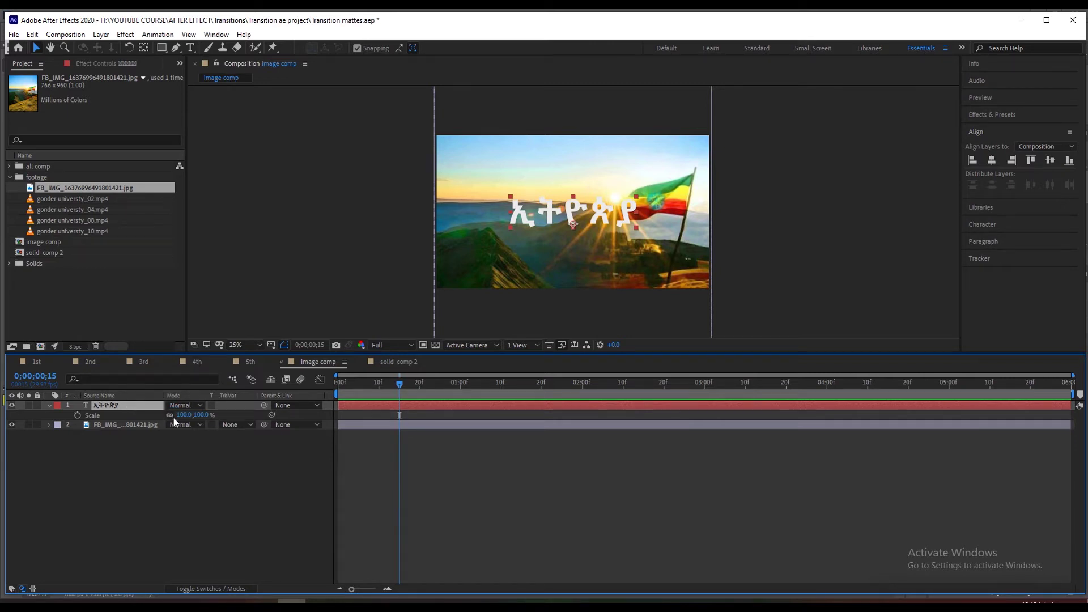
pyautogui.click(49, 406)
pyautogui.click(111, 415)
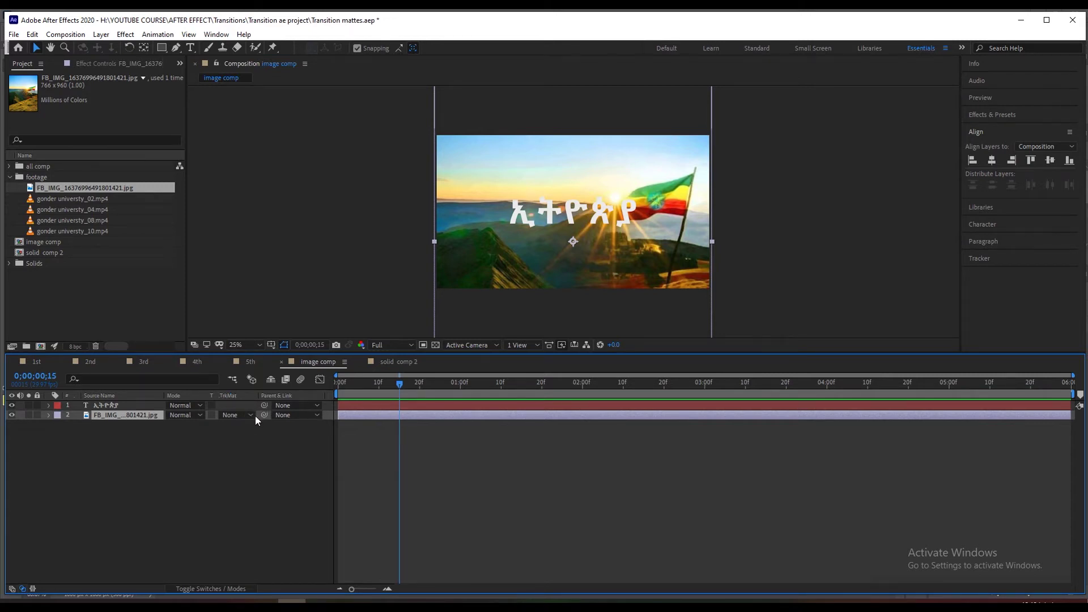
pyautogui.click(251, 416)
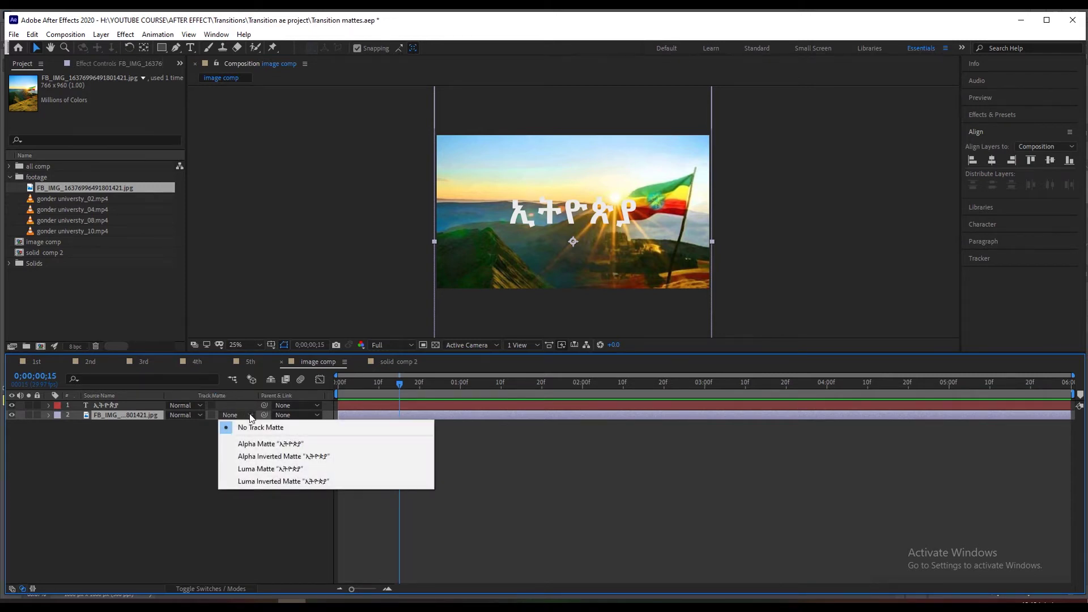
pyautogui.click(262, 444)
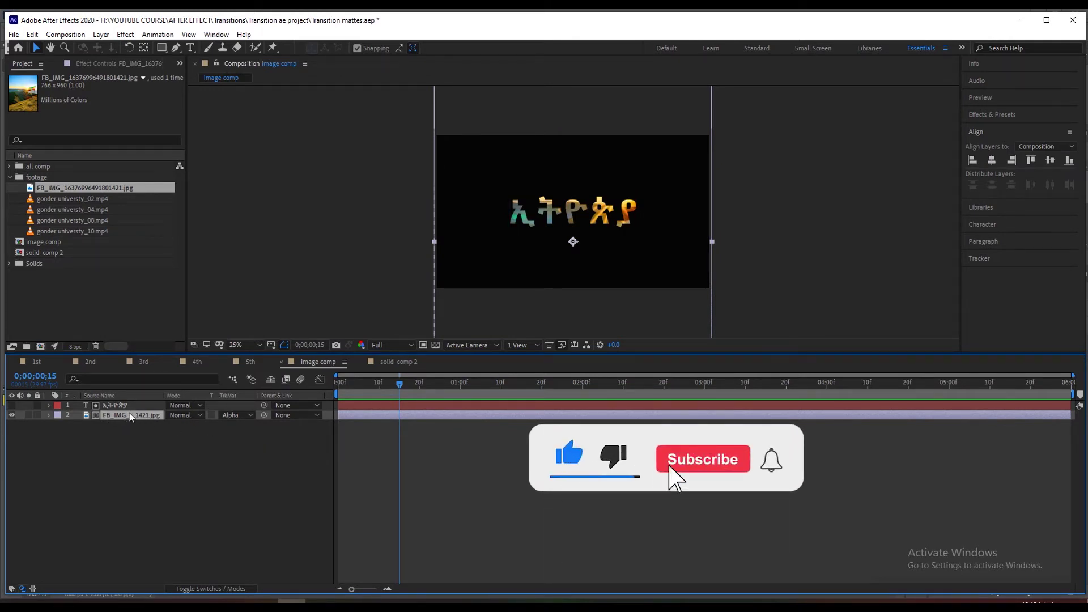
pyautogui.click(396, 406)
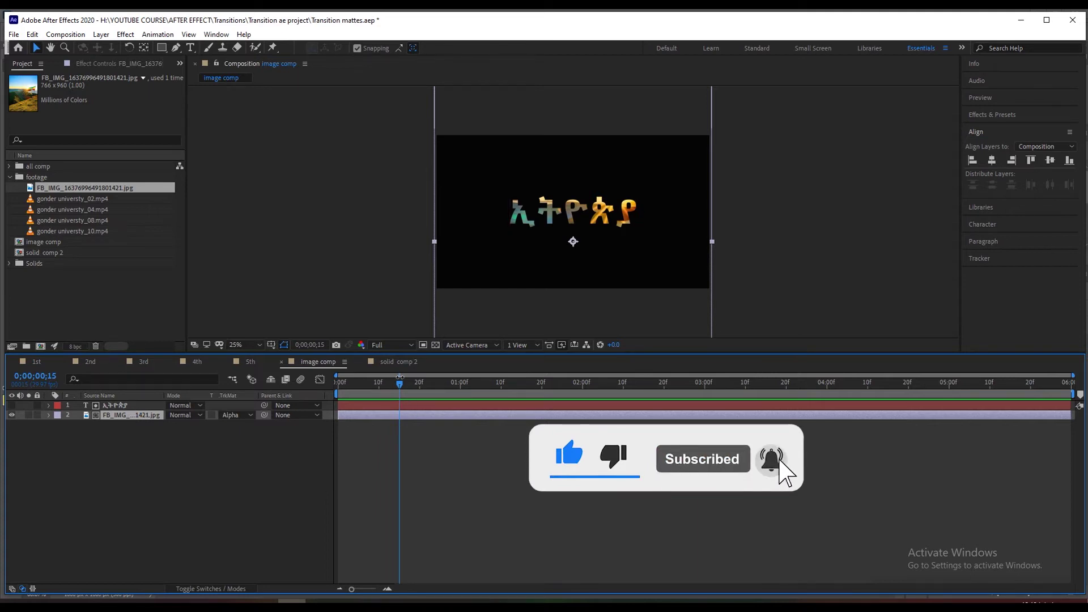
pyautogui.moveTo(397, 383)
pyautogui.mouseDown()
pyautogui.moveTo(327, 403)
pyautogui.moveTo(396, 391)
pyautogui.mouseUp()
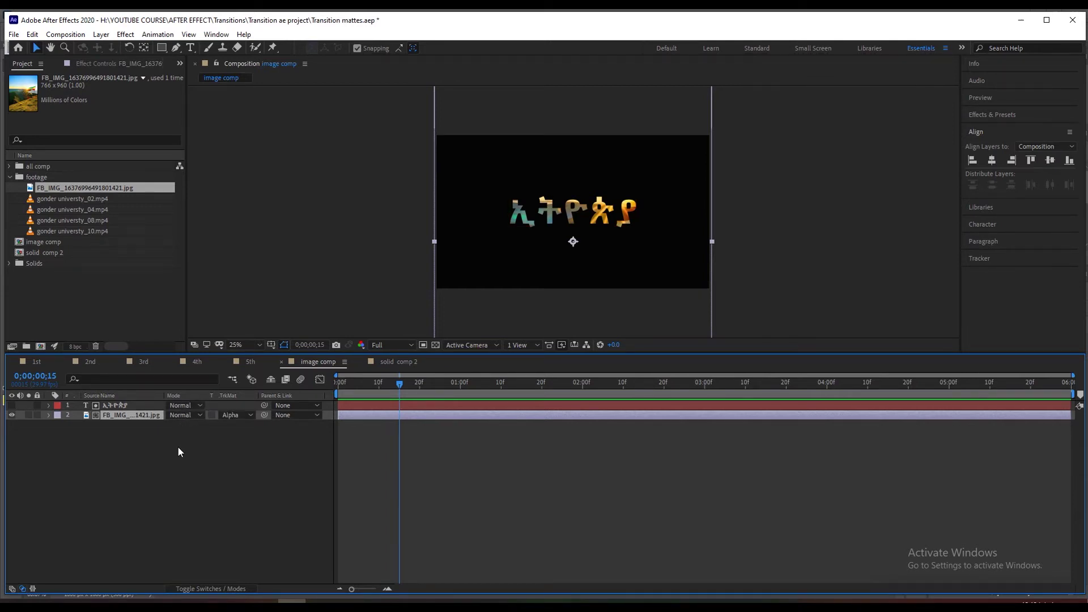
# - Switch the photo layer's track matte to Alpha Inverted Matte and toggle the text layer's visibility on and off to compare
pyautogui.click(248, 416)
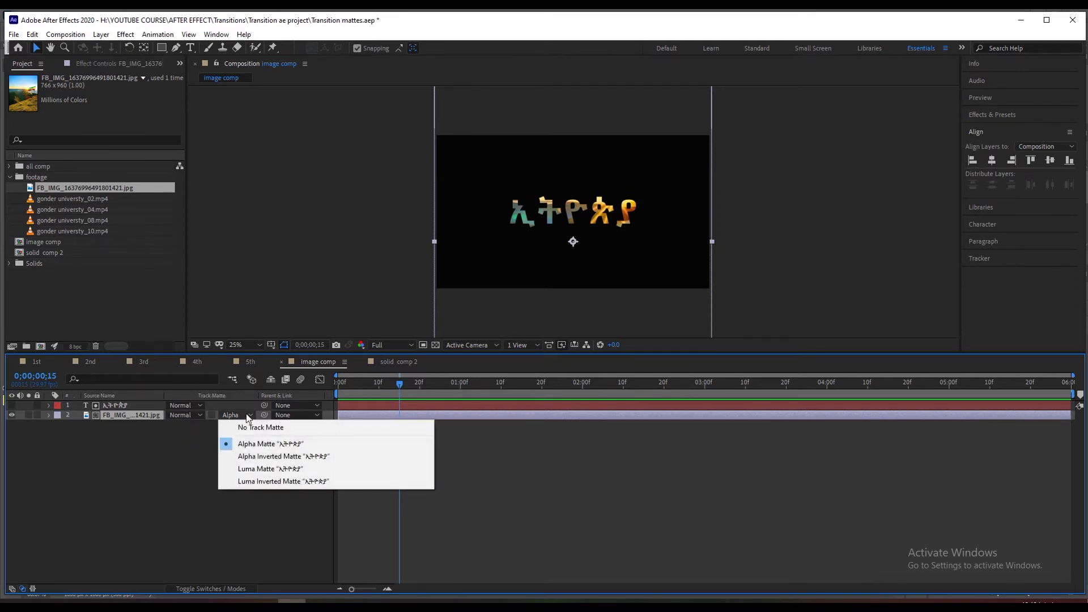
pyautogui.click(277, 457)
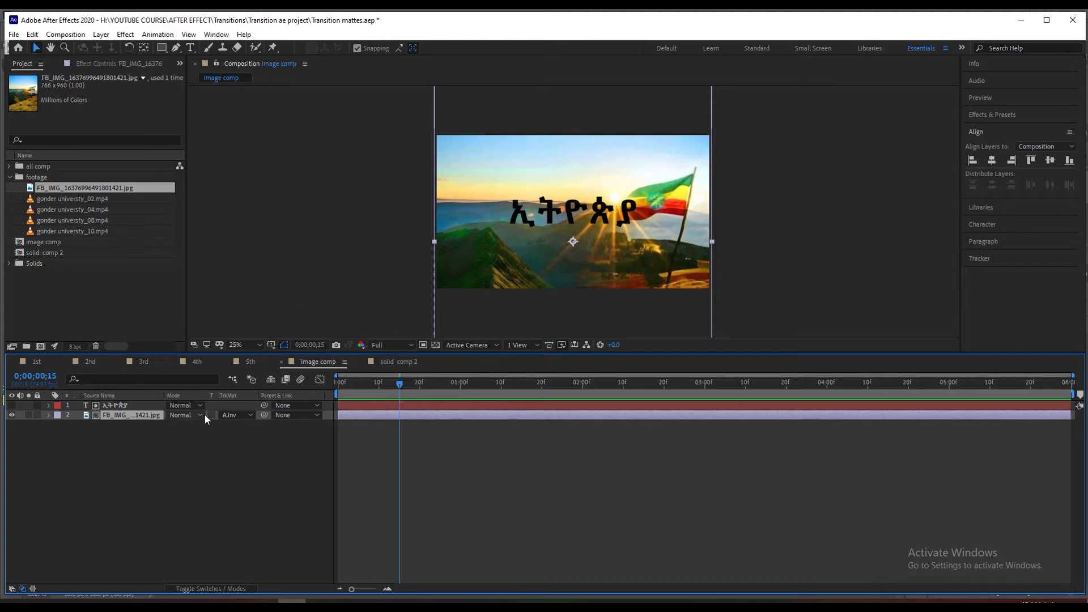
pyautogui.click(11, 406)
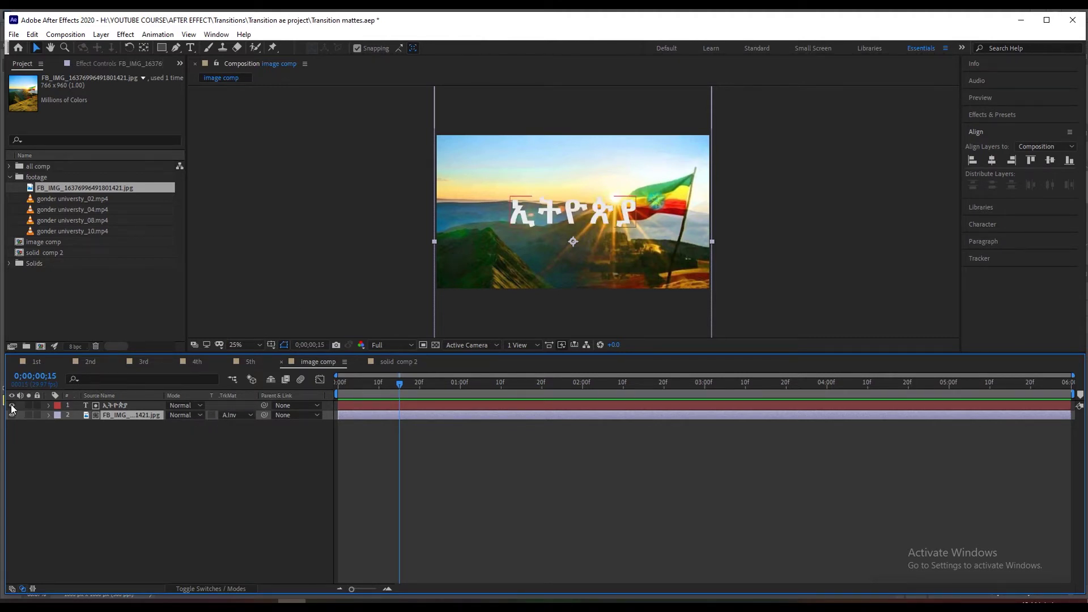
pyautogui.click(11, 406)
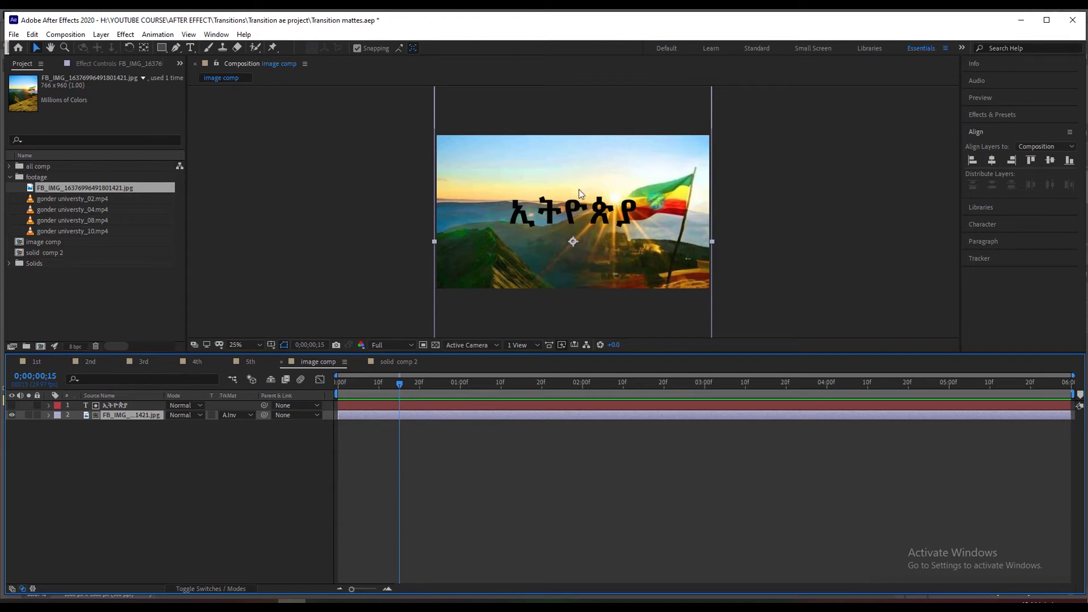
# - Change the photo layer's track matte to Luma Matte from the text and scrub the timeline to check it
pyautogui.click(240, 413)
pyautogui.click(264, 468)
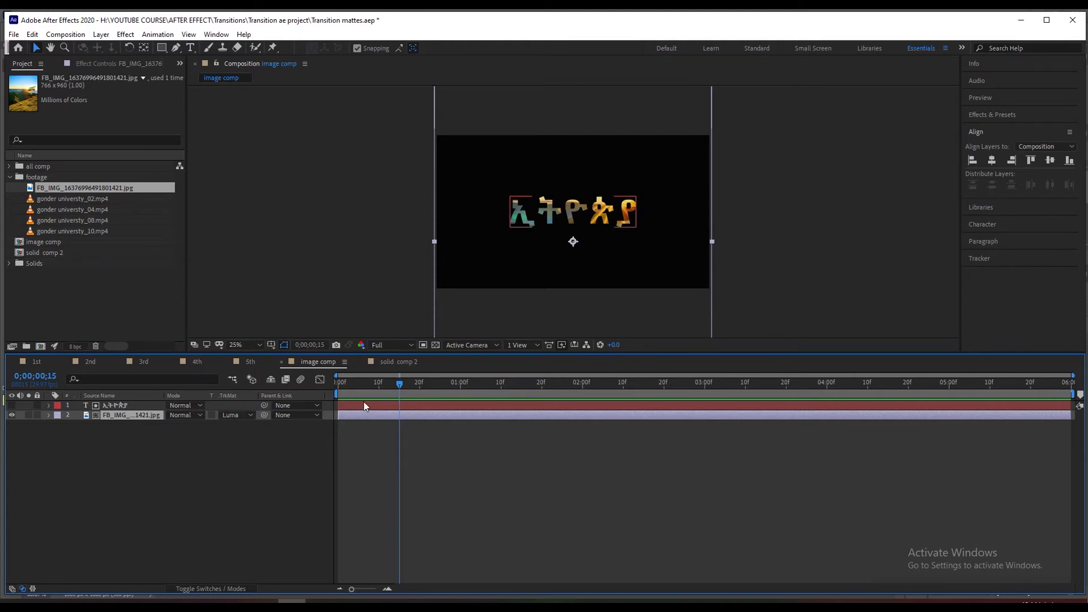
pyautogui.moveTo(375, 385); pyautogui.dragTo(408, 407)
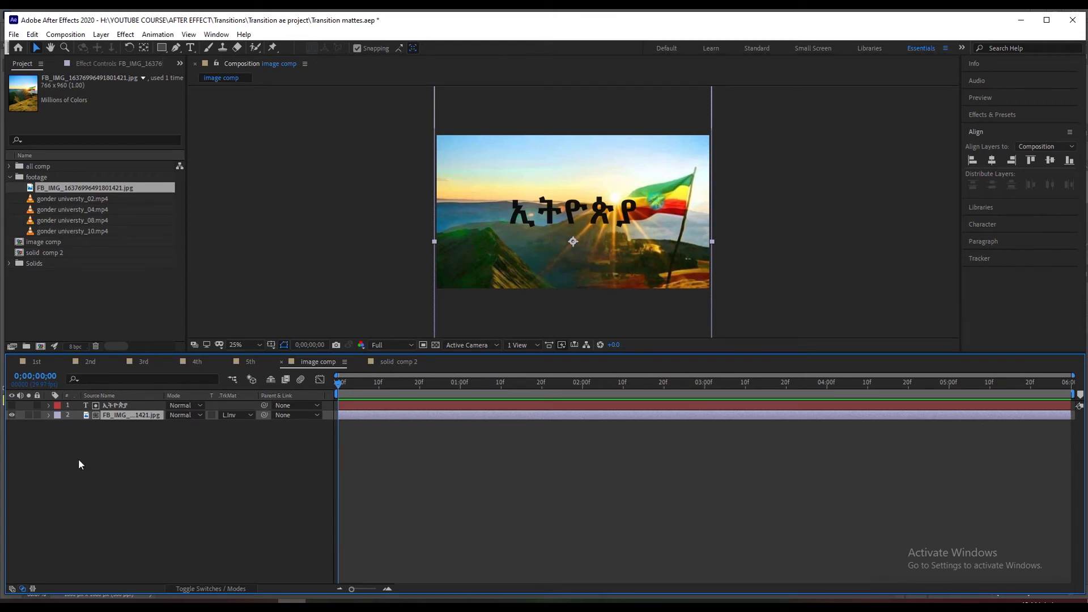
# - Remove the track matte from the photo layer and make the text layer visible again
pyautogui.click(235, 414)
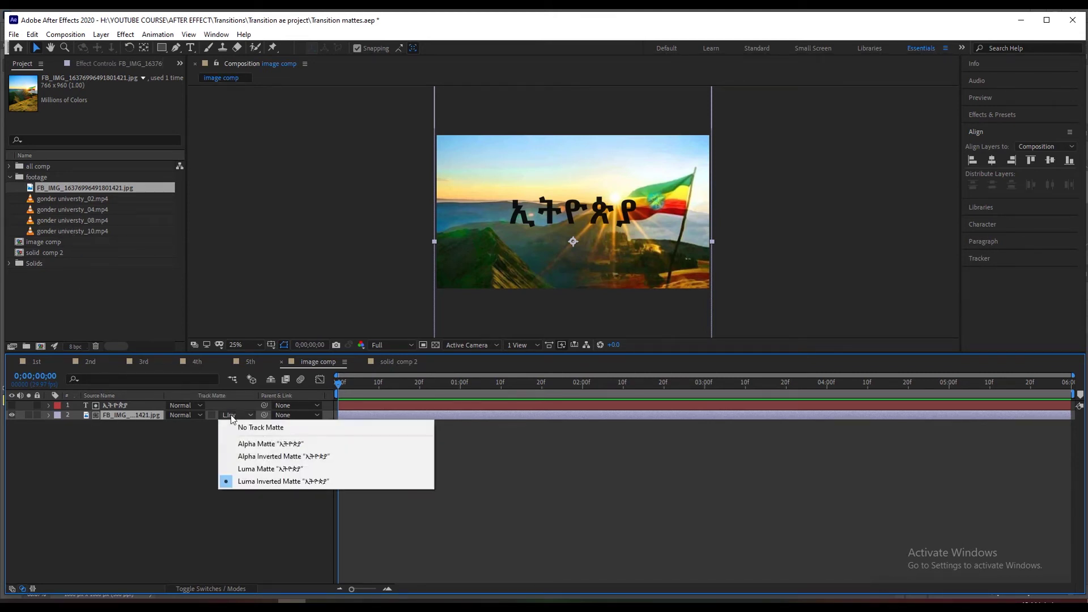
pyautogui.click(257, 428)
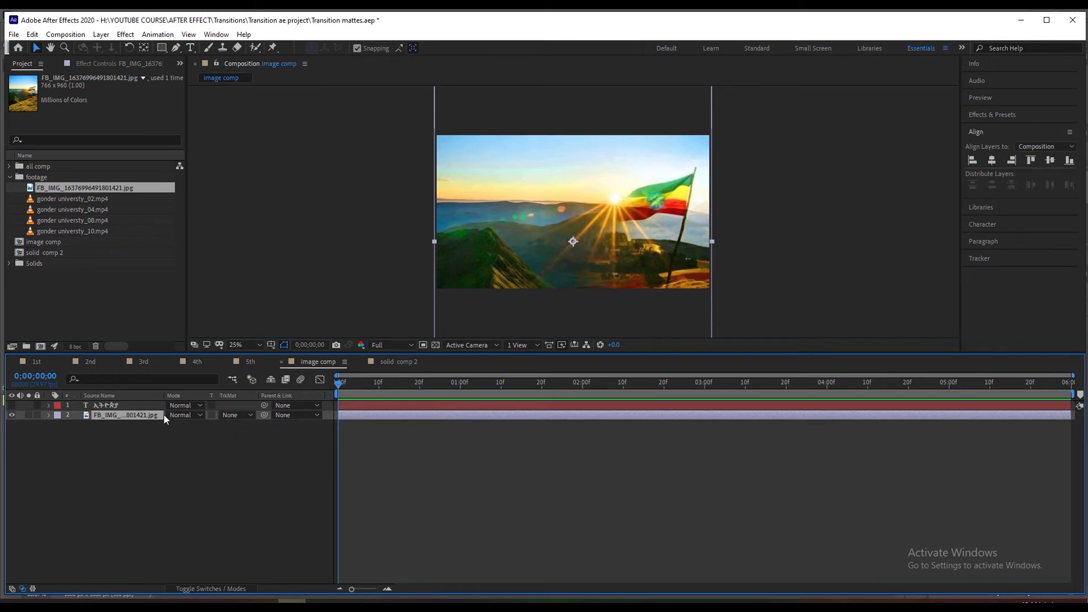
pyautogui.click(13, 406)
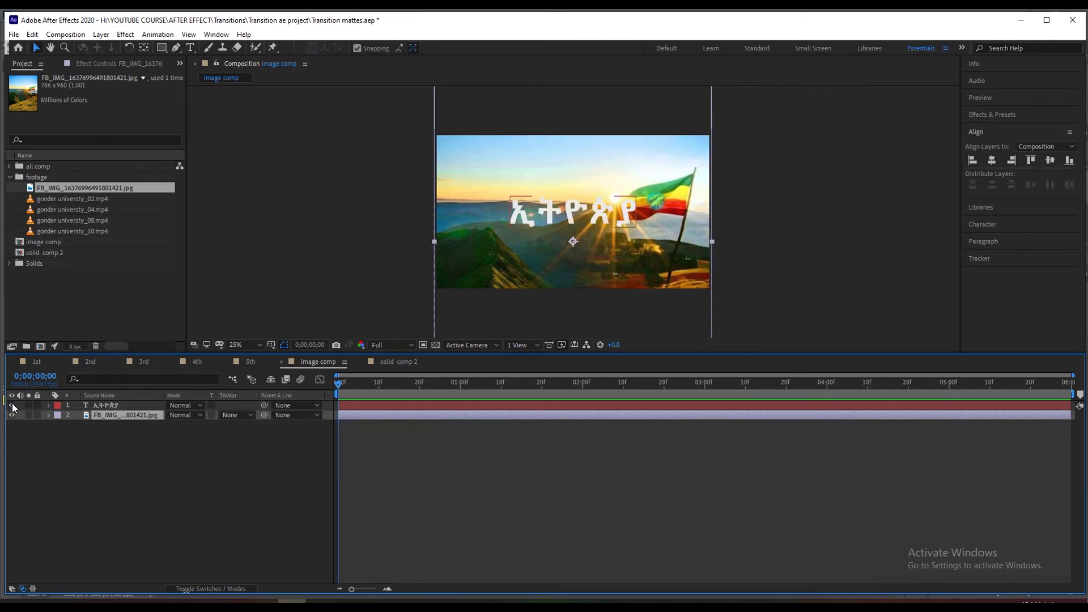
# - Lower the sunset photo layer's opacity to about 11% and collapse its properties
pyautogui.press('t')
pyautogui.moveTo(174, 430); pyautogui.dragTo(141, 444)
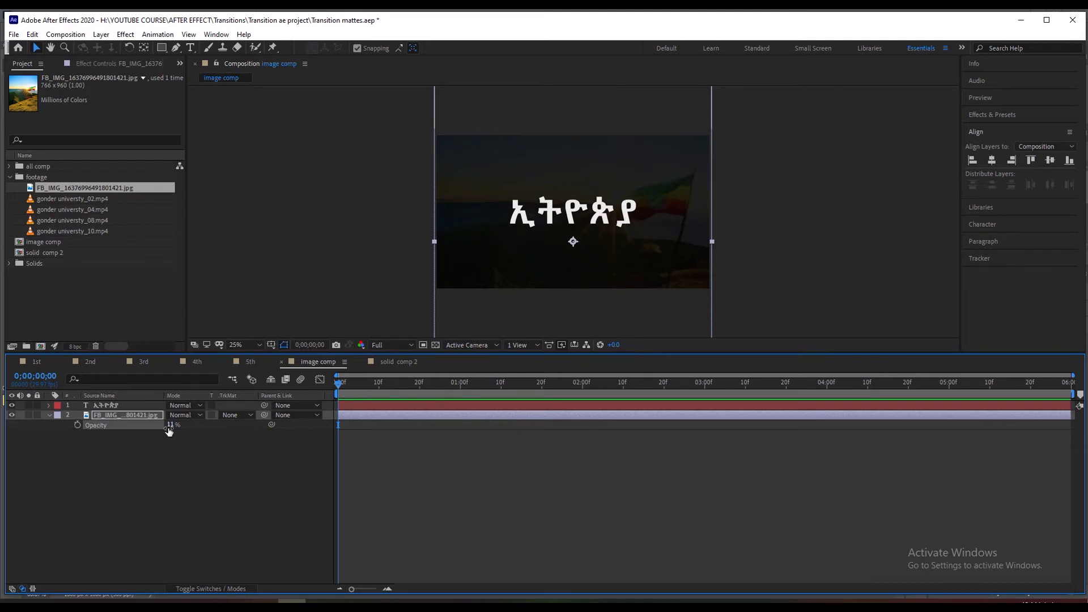
pyautogui.click(49, 416)
# - Add gonder universty_08.mp4 between the text and photo layers and preview it up to about 0;00;01;21
pyautogui.click(57, 199)
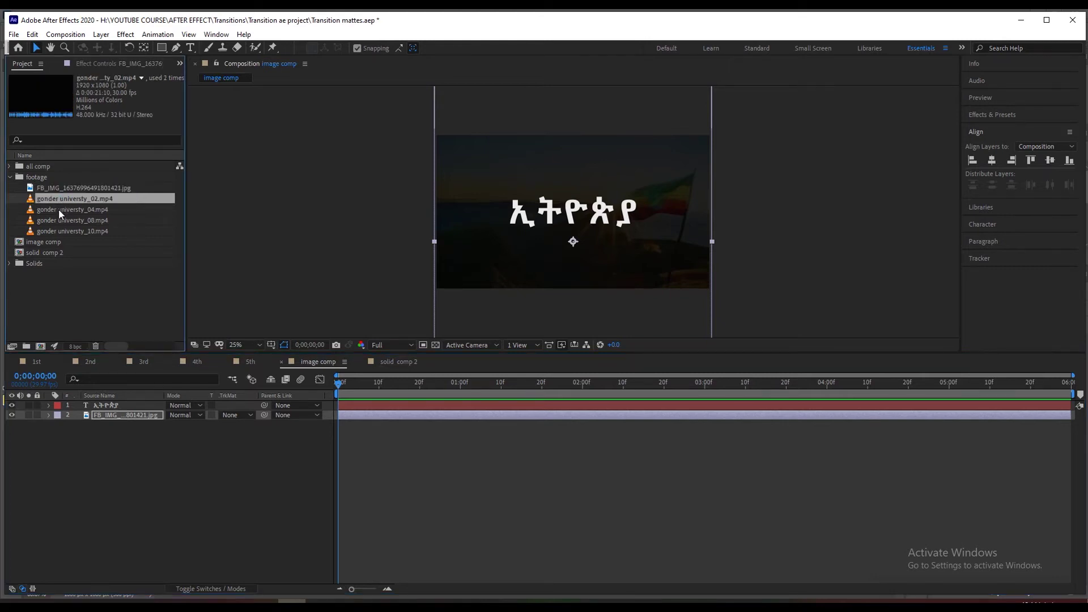
pyautogui.click(62, 210)
pyautogui.click(67, 222)
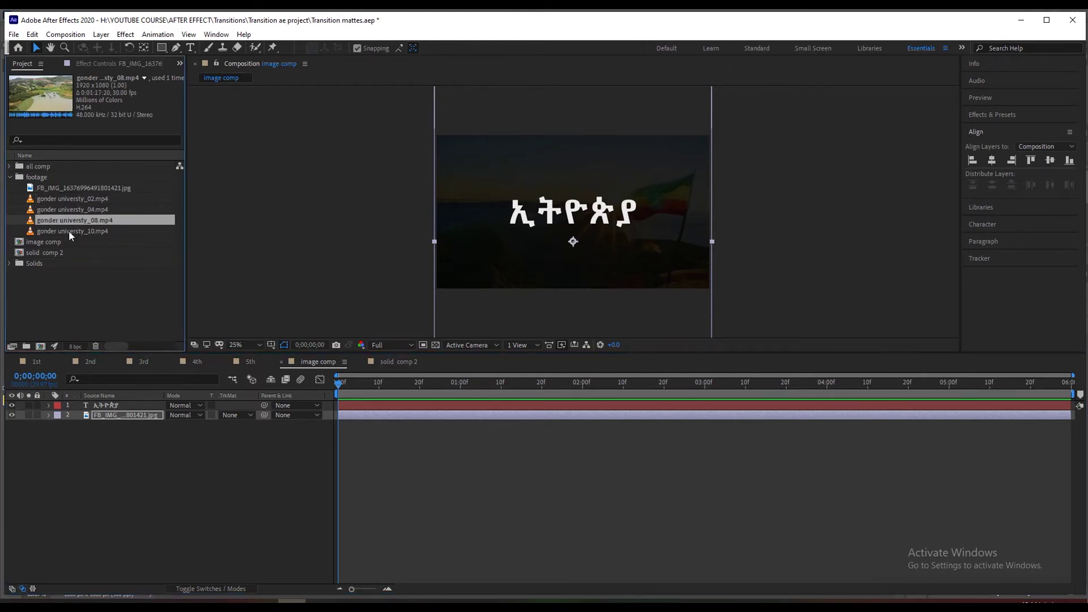
pyautogui.moveTo(68, 224); pyautogui.dragTo(104, 412)
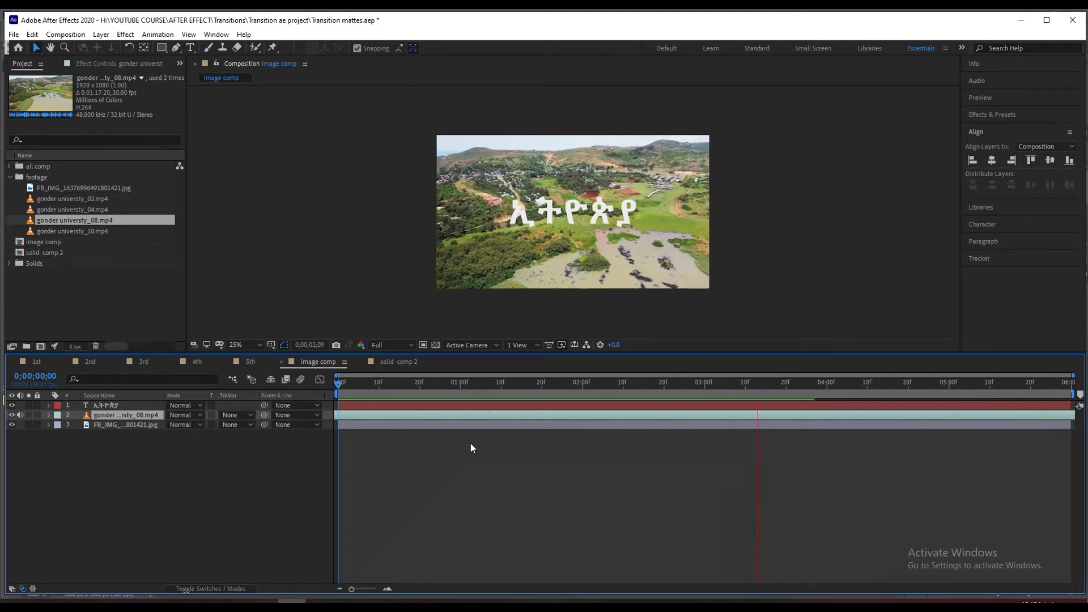
pyautogui.moveTo(471, 384); pyautogui.dragTo(546, 413)
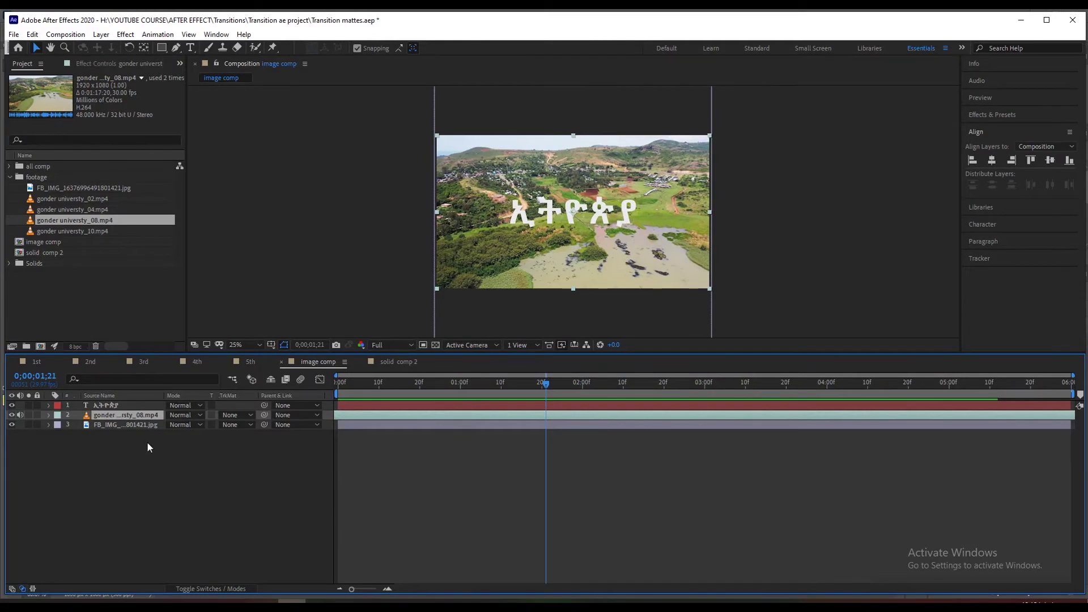
# - Enlarge the Amharic text layer's font size to 330 px and return to the Selection tool
pyautogui.doubleClick(108, 406)
pyautogui.moveTo(986, 218); pyautogui.dragTo(1029, 210)
pyautogui.click(36, 47)
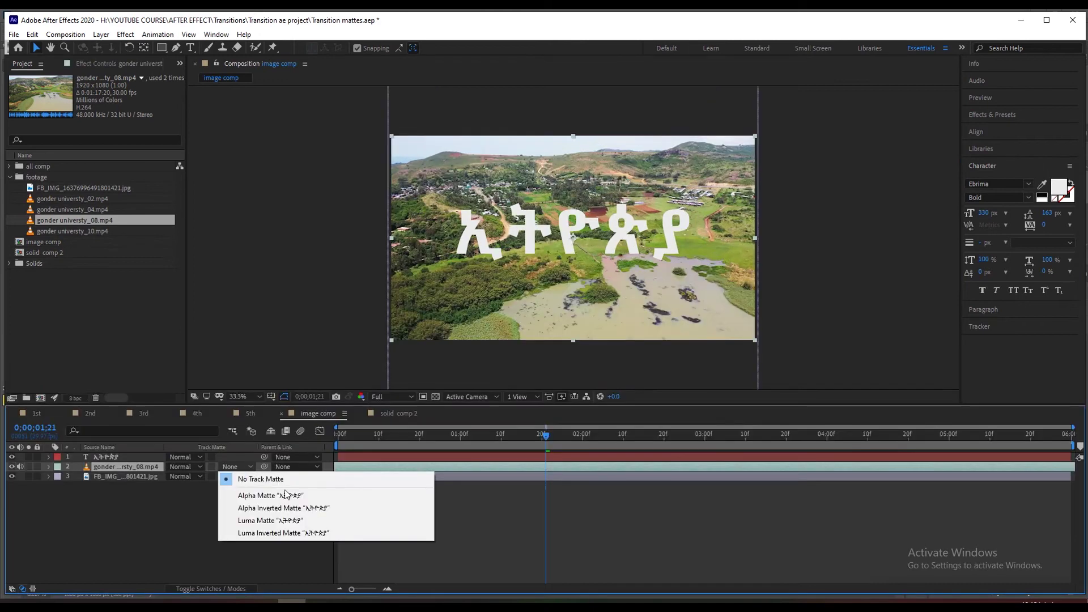
# - Apply an Alpha Matte from the text to the gonder universty_08.mp4 layer and play the composition from the start
pyautogui.click(284, 497)
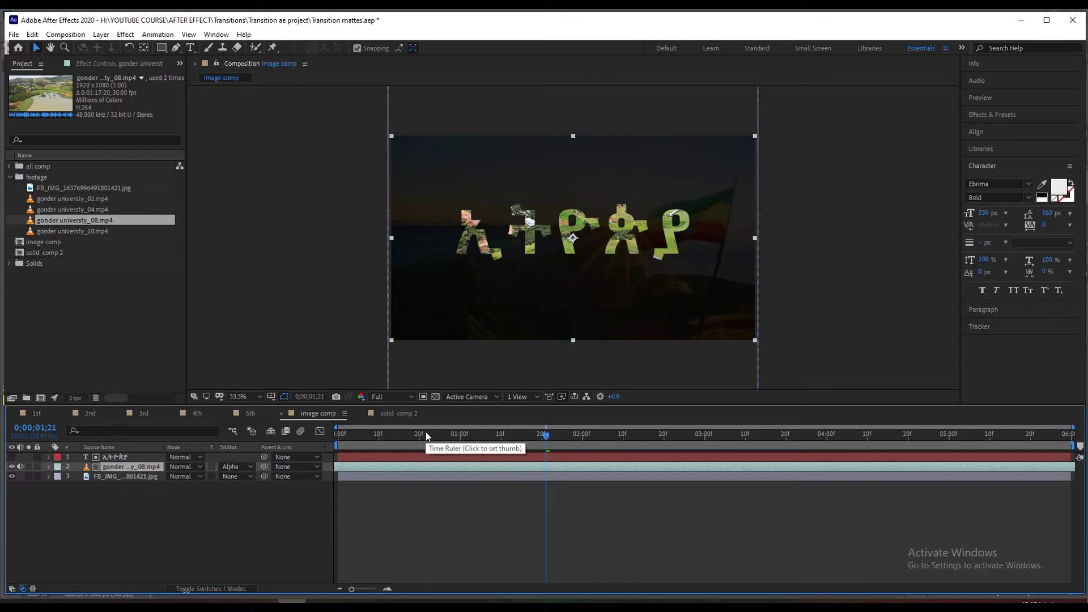
pyautogui.moveTo(435, 437); pyautogui.dragTo(338, 456)
pyautogui.press('space')
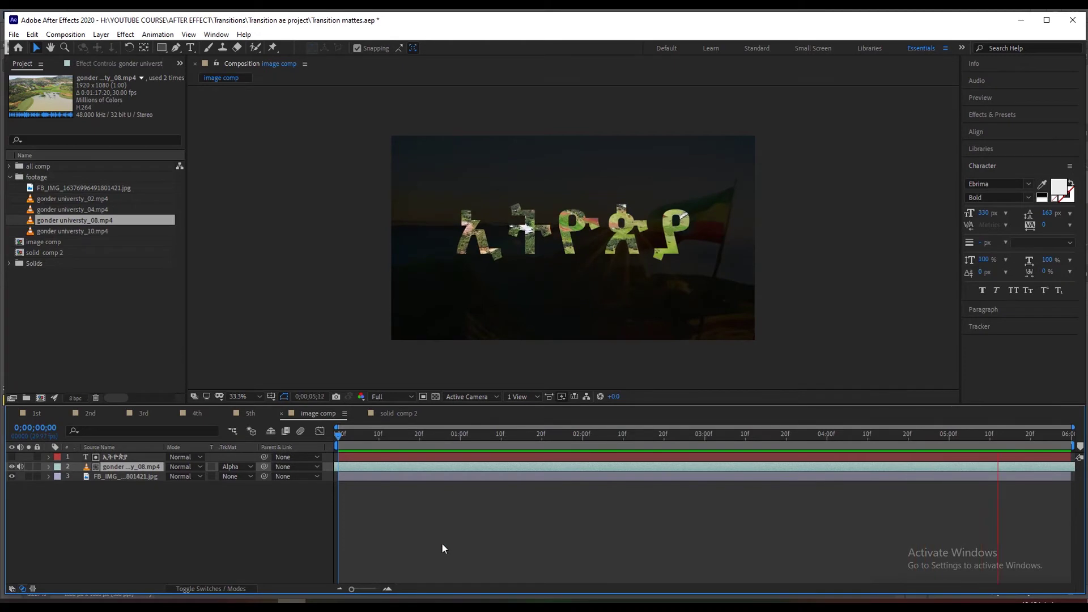
pyautogui.moveTo(604, 430); pyautogui.dragTo(718, 454)
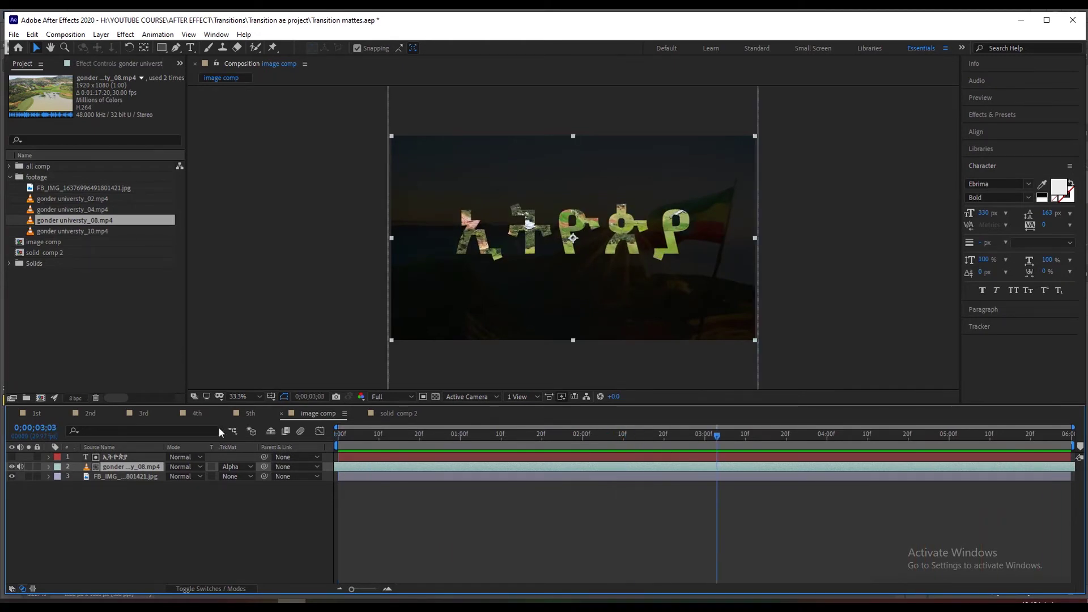
pyautogui.click(246, 467)
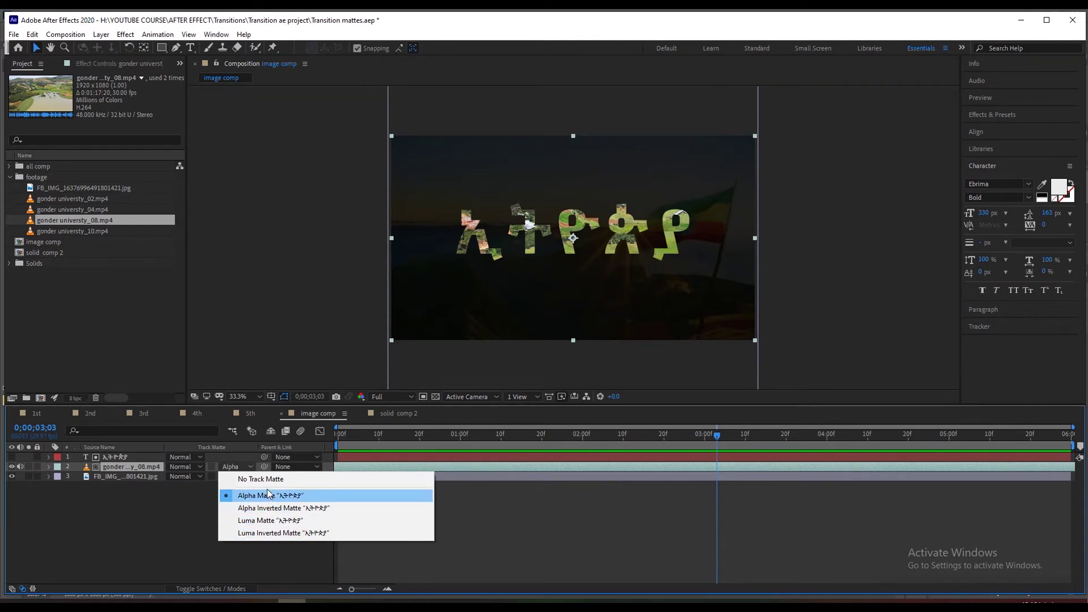
pyautogui.moveTo(488, 440); pyautogui.dragTo(322, 453)
pyautogui.press('space')
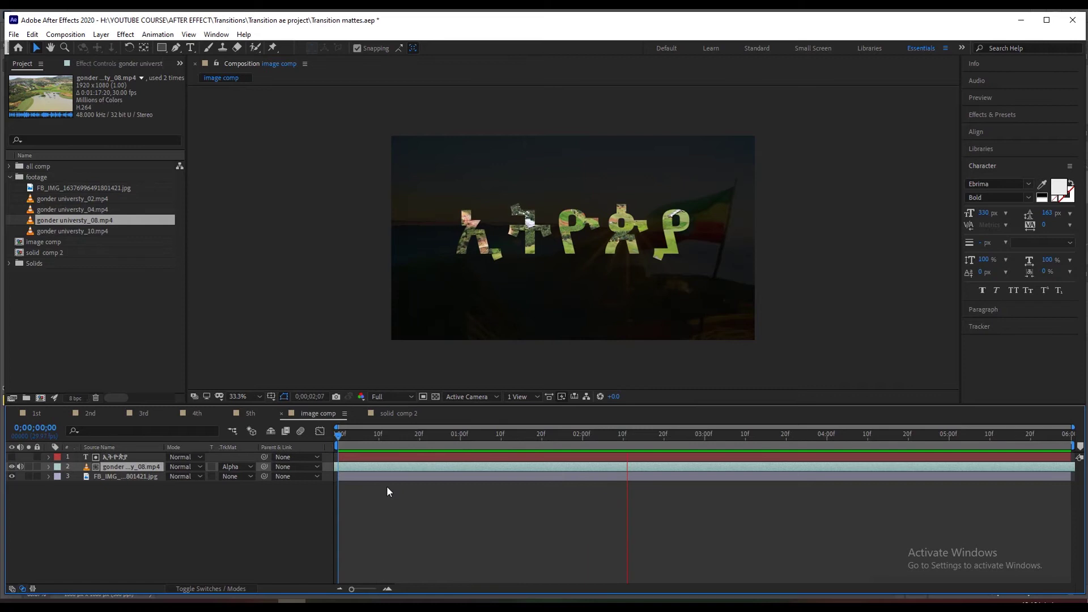
pyautogui.click(742, 438)
pyautogui.moveTo(744, 441); pyautogui.dragTo(651, 440)
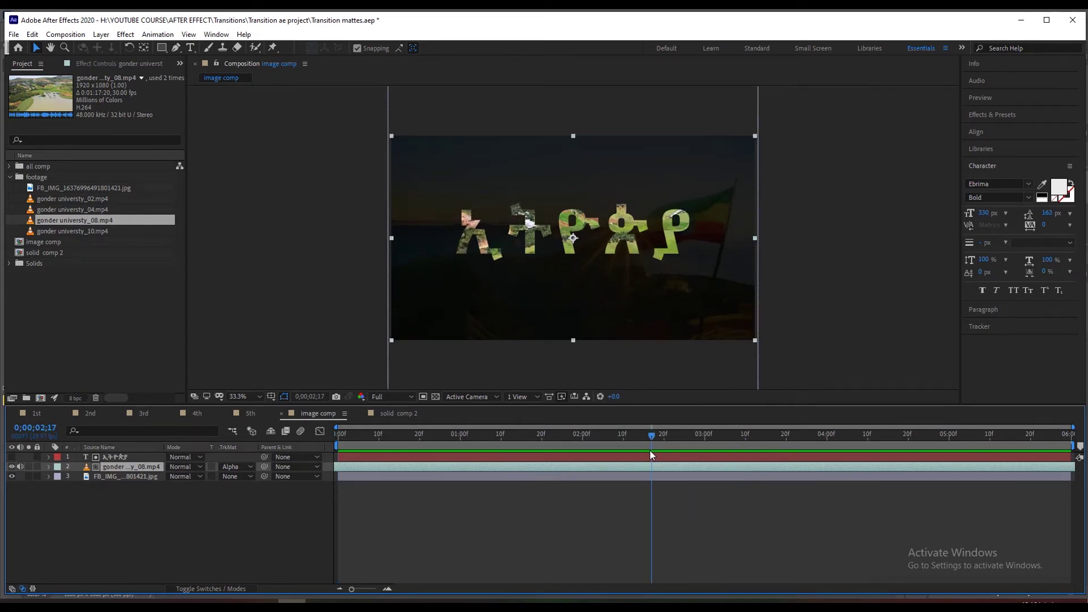
# - Switch the video layer's track matte to Alpha Inverted Matte and preview the composition from the start
pyautogui.click(246, 467)
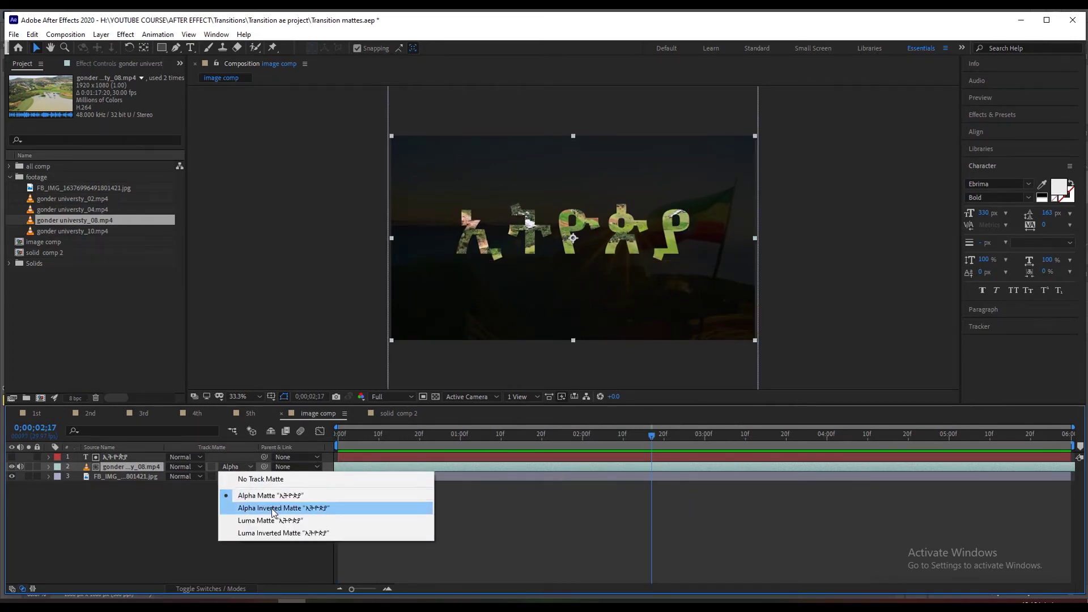
pyautogui.click(272, 508)
pyautogui.click(386, 434)
pyautogui.moveTo(385, 432); pyautogui.dragTo(326, 446)
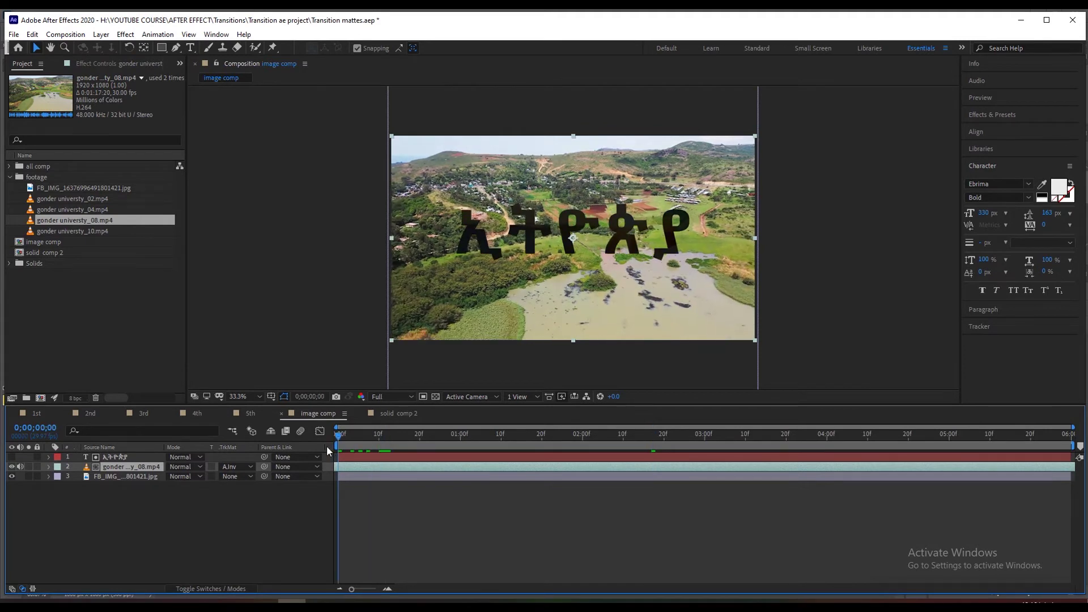
pyautogui.click(366, 542)
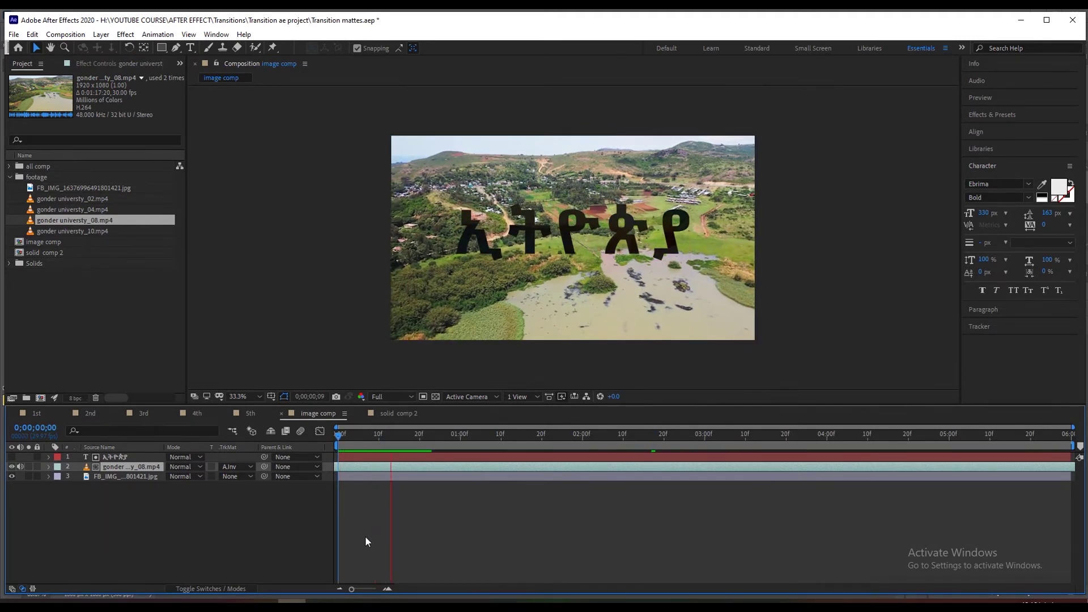
pyautogui.click(637, 434)
# - Change the video layer's track matte to Luma Matte from the text and play it from the first frame
pyautogui.click(242, 466)
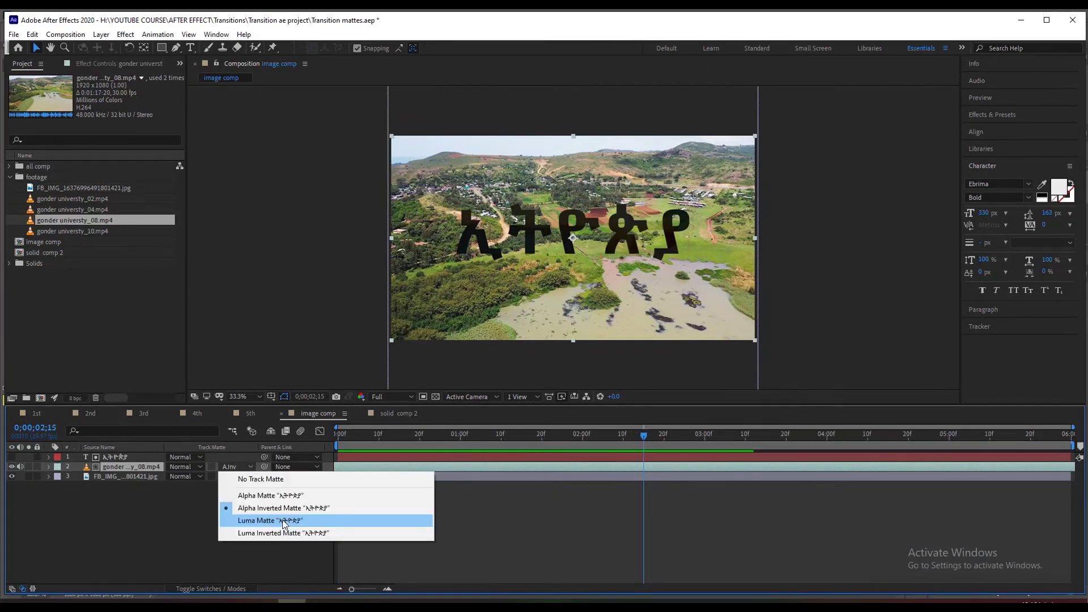
pyautogui.click(282, 519)
pyautogui.moveTo(421, 436); pyautogui.dragTo(335, 437)
pyautogui.press('space')
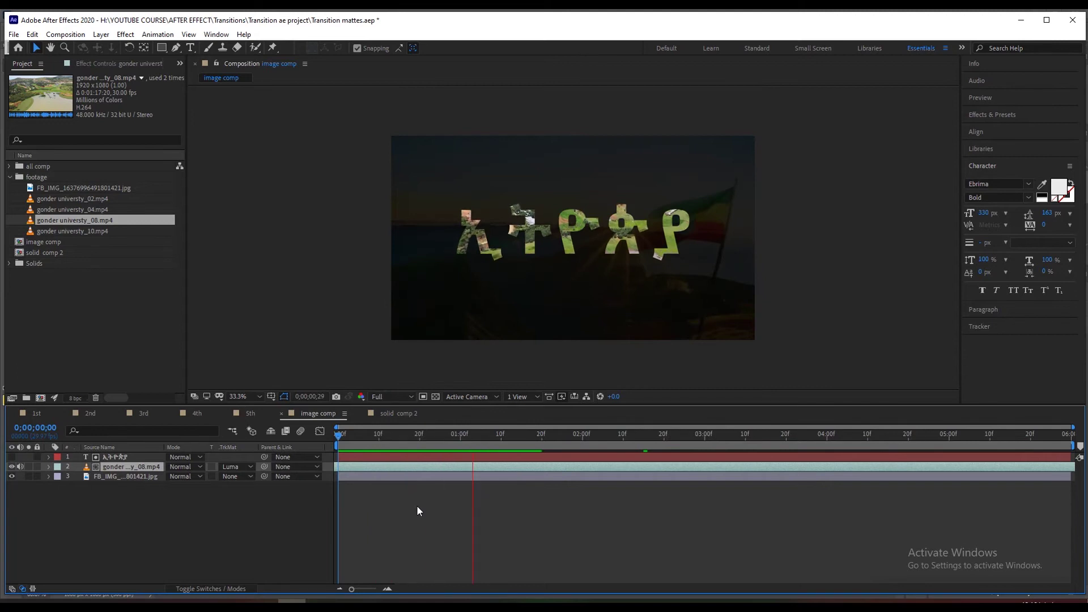
# - Set the video layer's track matte to Luma Inverted Matte and preview the playback
pyautogui.click(237, 466)
pyautogui.click(266, 527)
pyautogui.click(404, 437)
pyautogui.press('space')
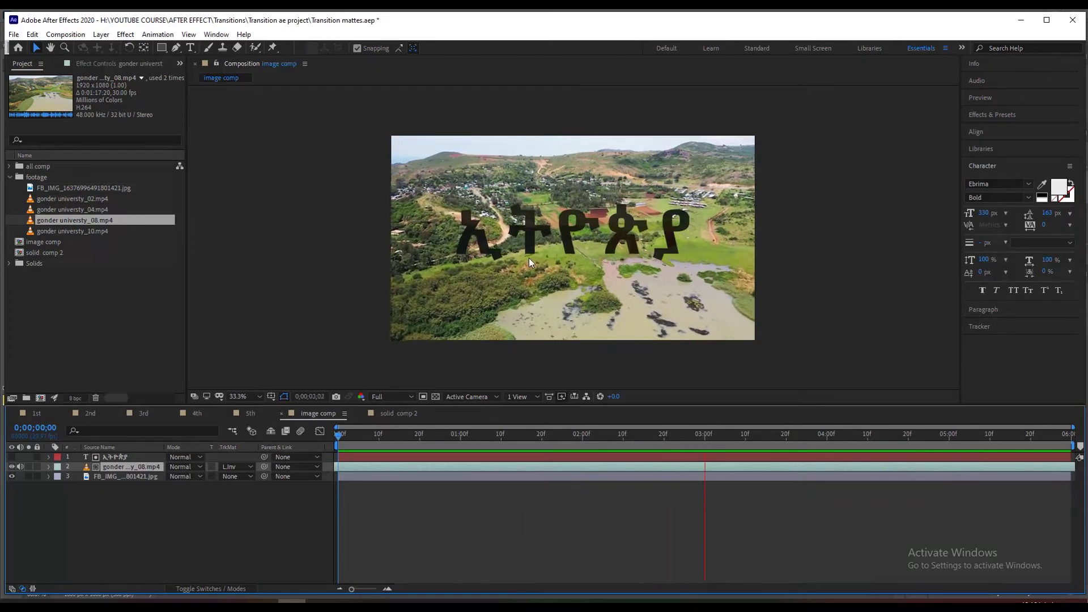
# - In solid comp 2, move the playhead to about 0;00;00;14 and hide Shape Layer 1 above the text
pyautogui.press('/')
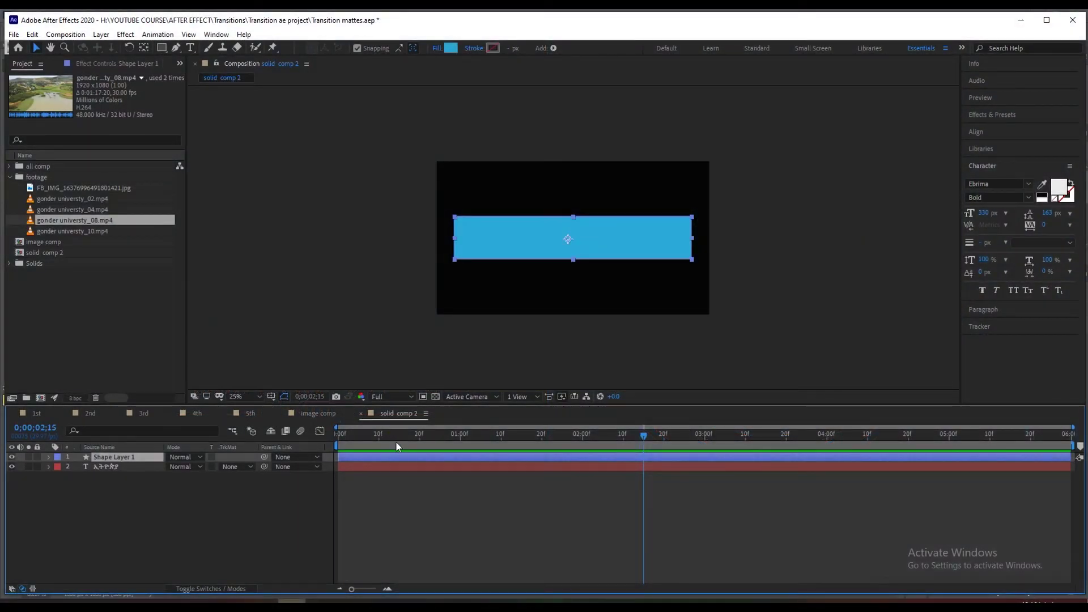
pyautogui.click(396, 442)
pyautogui.click(12, 458)
pyautogui.click(65, 492)
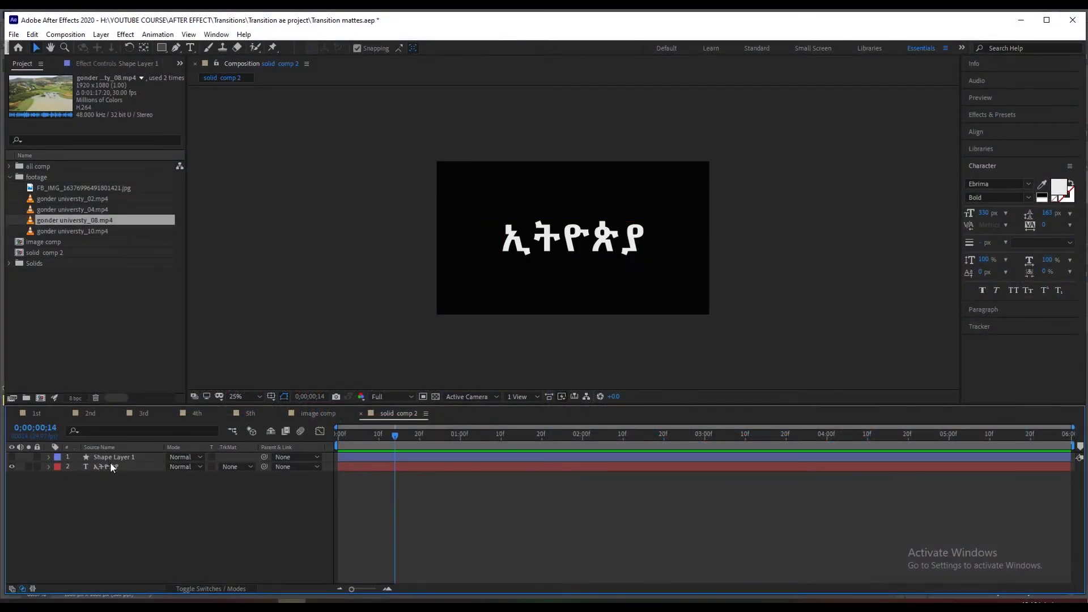
# - Toggle Shape Layer 1's visibility to compare the blue bar with the text beneath it, leaving it hidden
pyautogui.click(103, 466)
pyautogui.click(115, 457)
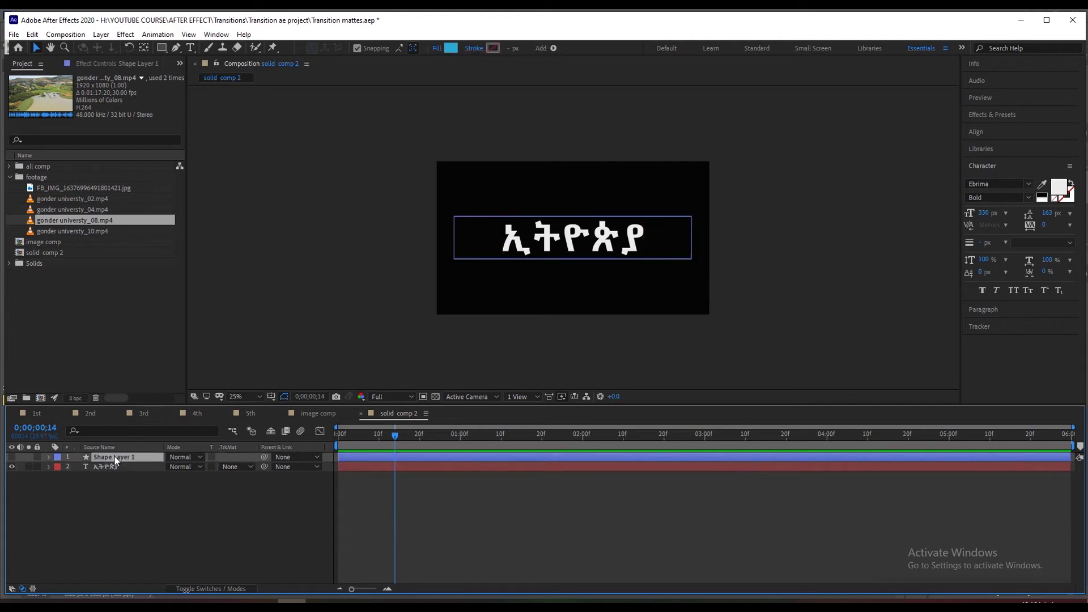
pyautogui.click(11, 457)
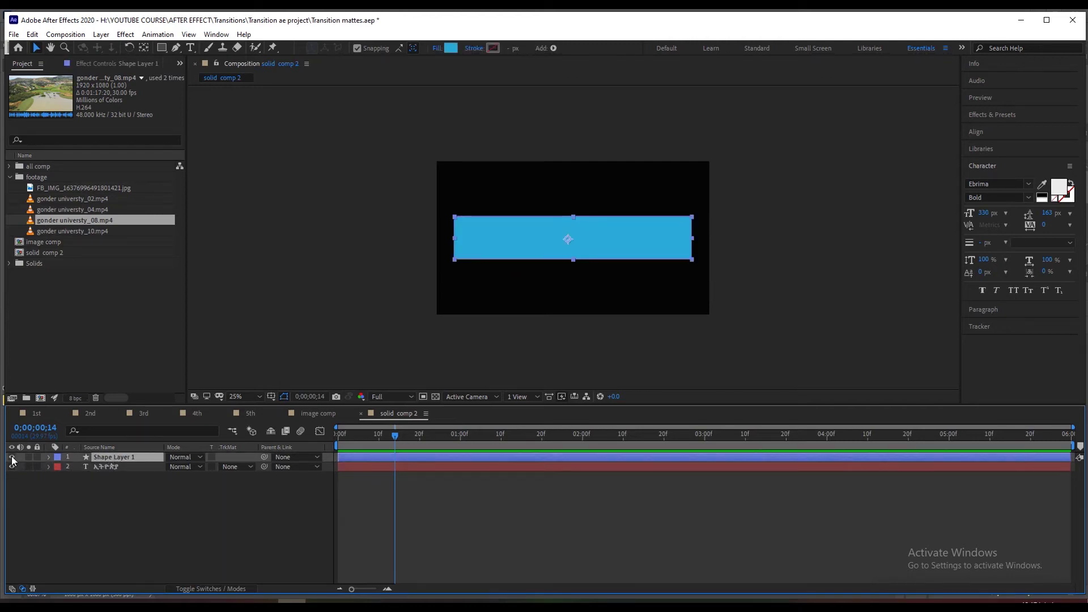
pyautogui.click(12, 458)
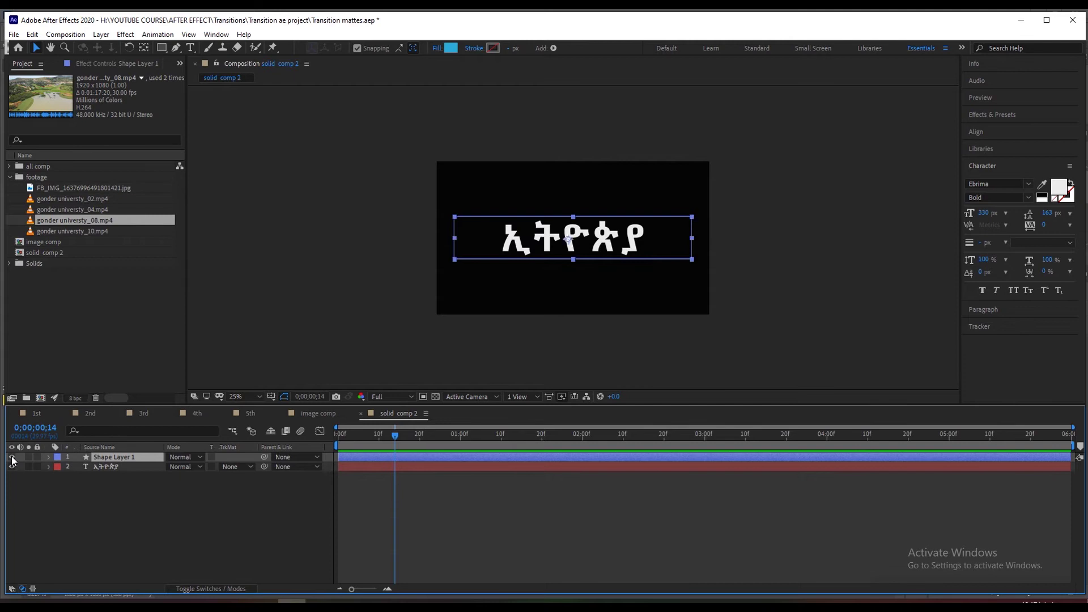
pyautogui.click(12, 458)
pyautogui.click(12, 458)
# - Set a starting Position keyframe on the text layer at 0;00;01;00 with the text in its current place
pyautogui.moveTo(399, 432); pyautogui.dragTo(461, 453)
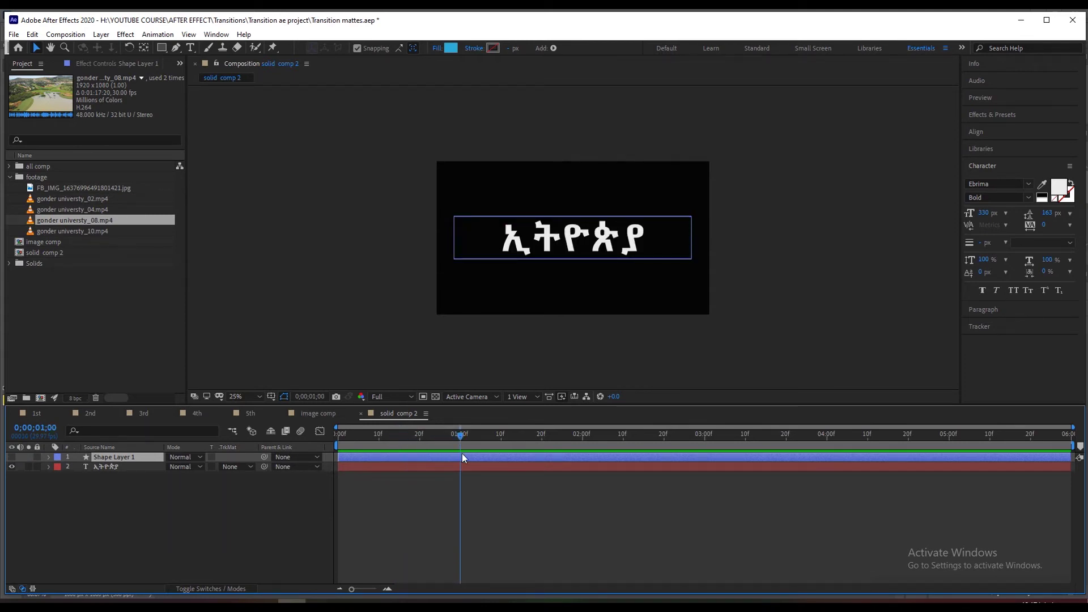
pyautogui.click(105, 467)
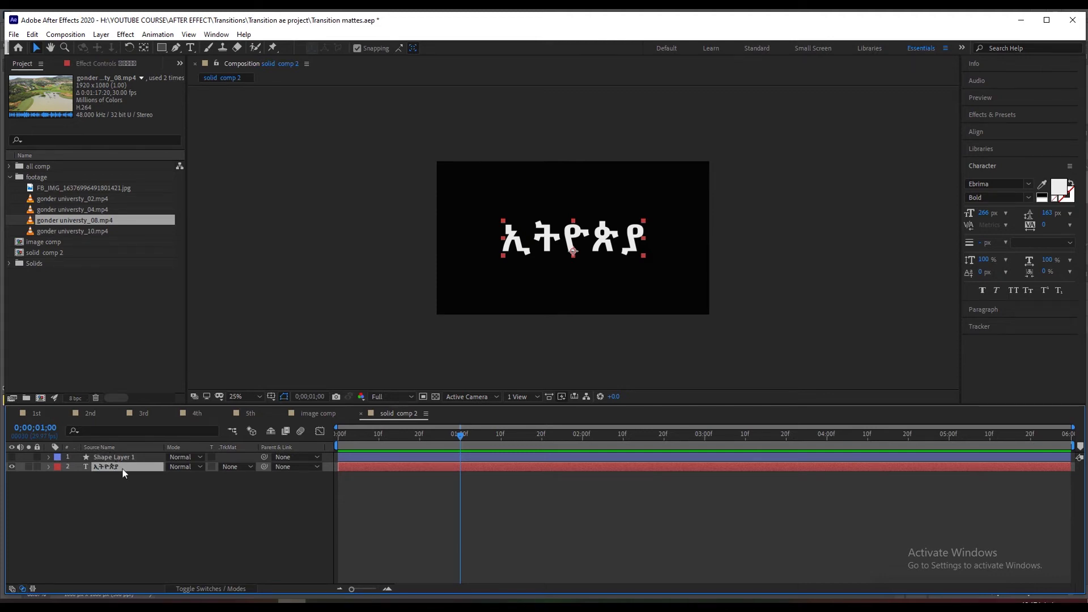
pyautogui.press('p')
pyautogui.click(78, 477)
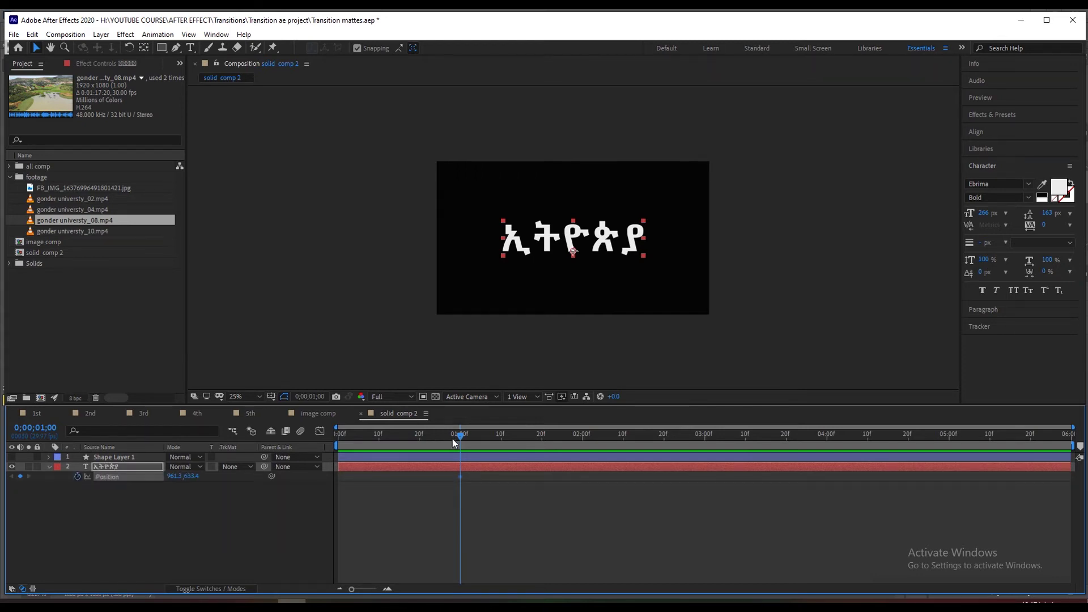
# - At 0;00;00;00, move the text below the frame with a Position of 961.3, 1333.4 and preview the rise
pyautogui.moveTo(461, 437); pyautogui.dragTo(328, 463)
pyautogui.moveTo(190, 479); pyautogui.dragTo(547, 512)
pyautogui.press('space')
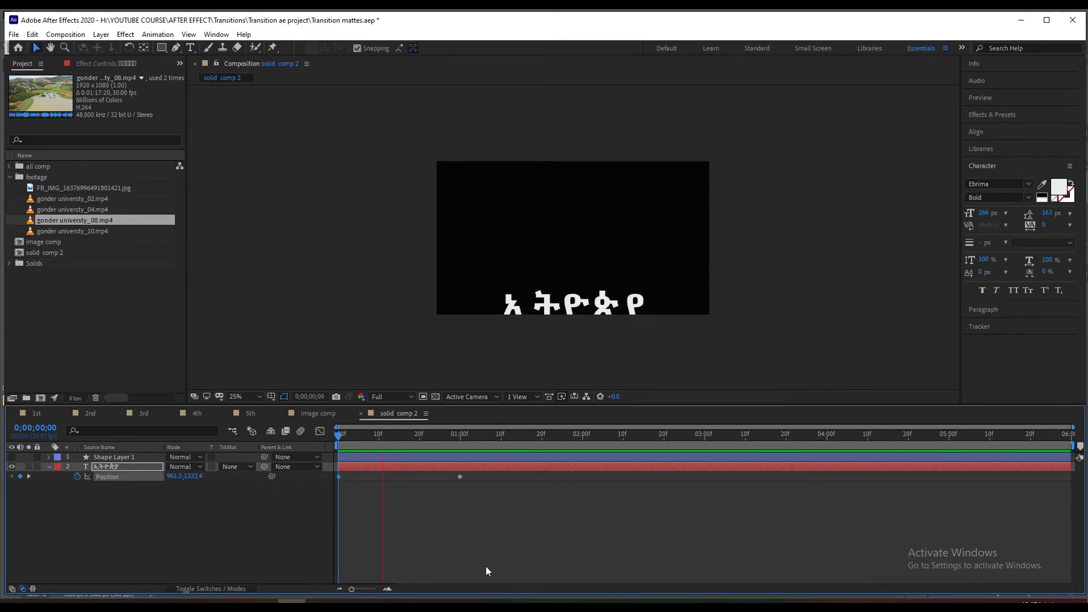
pyautogui.click(456, 435)
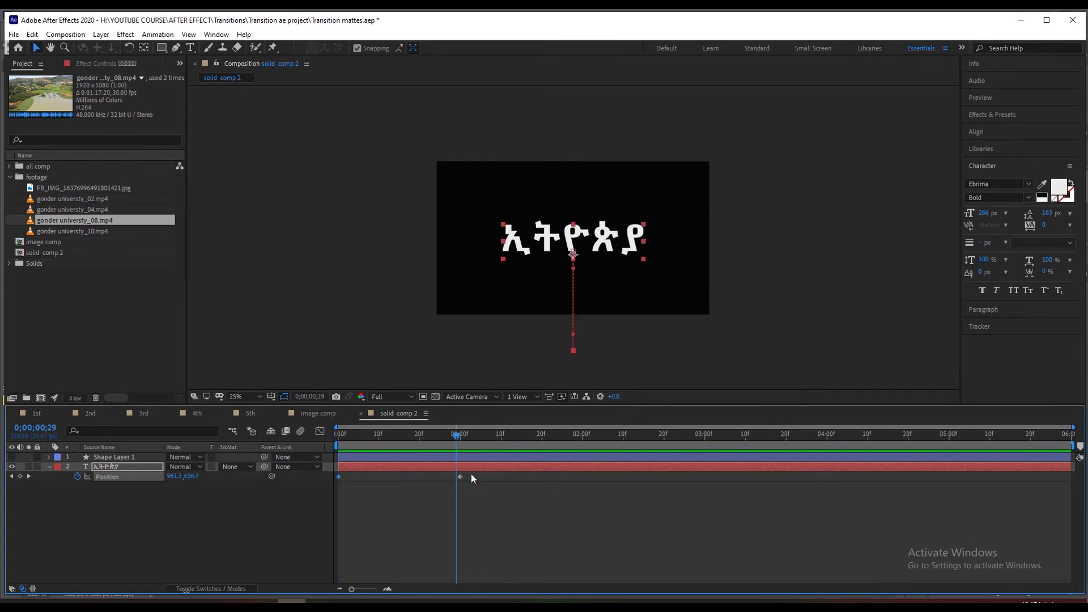
# - Apply Easy Ease to both Position keyframes of the text layer and preview the eased motion
pyautogui.moveTo(472, 474); pyautogui.dragTo(301, 508)
pyautogui.rightClick(338, 478)
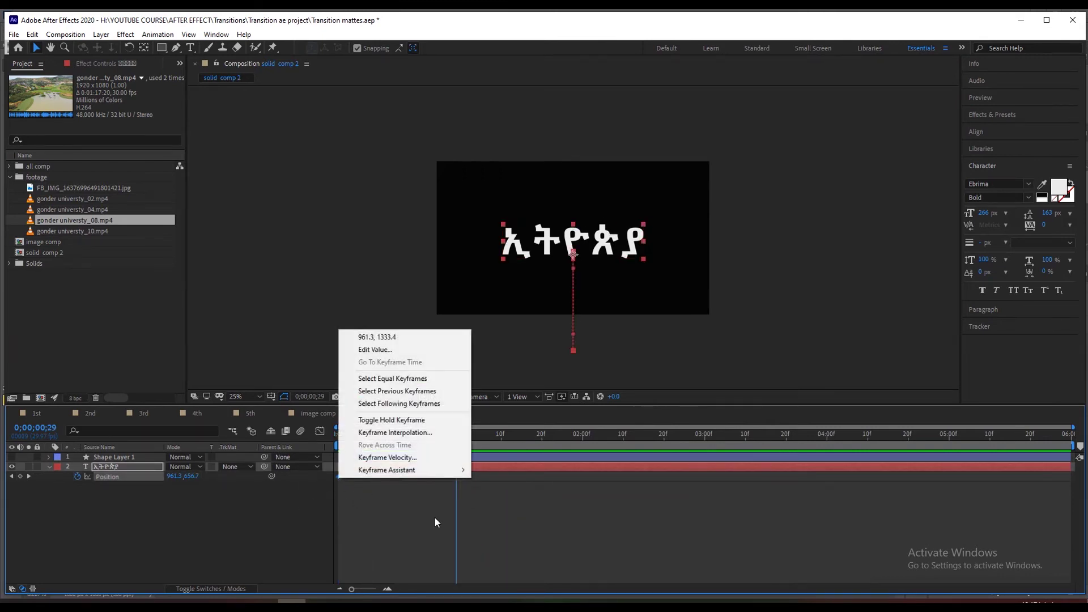
pyautogui.moveTo(401, 470)
pyautogui.click(515, 506)
pyautogui.press('space')
pyautogui.click(400, 431)
pyautogui.press('space')
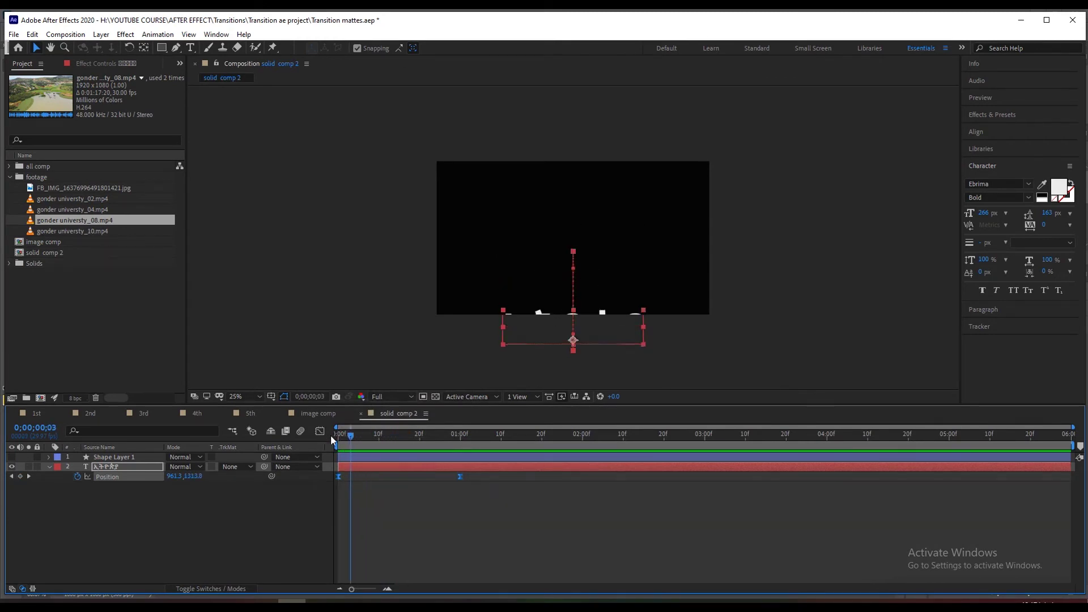
# - Stretch the blue rectangle of Shape Layer 1 taller around the text, and delete the shape layer
pyautogui.click(575, 259)
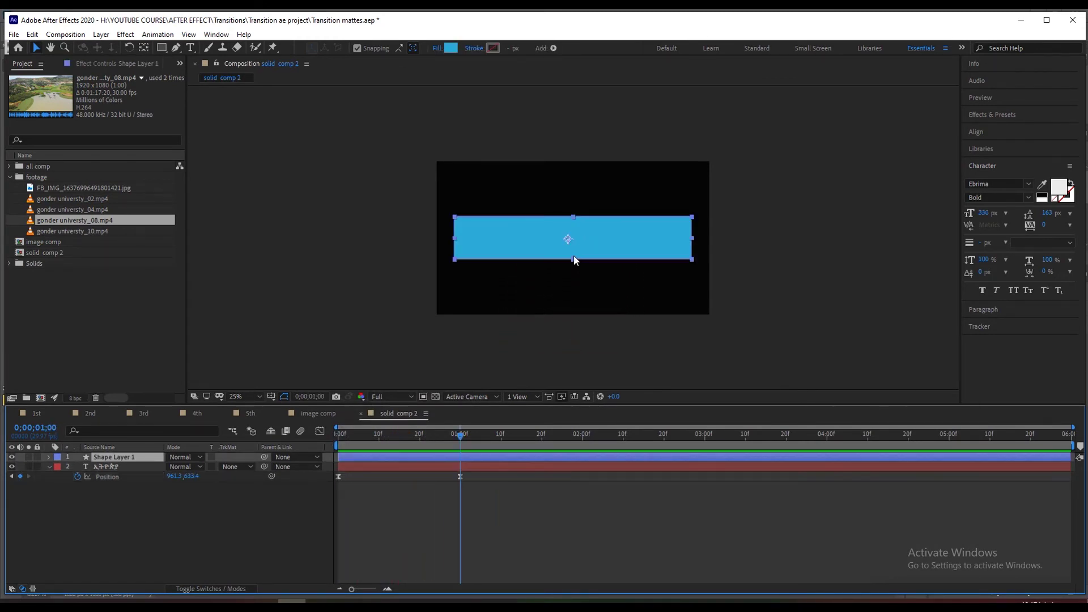
pyautogui.click(575, 262)
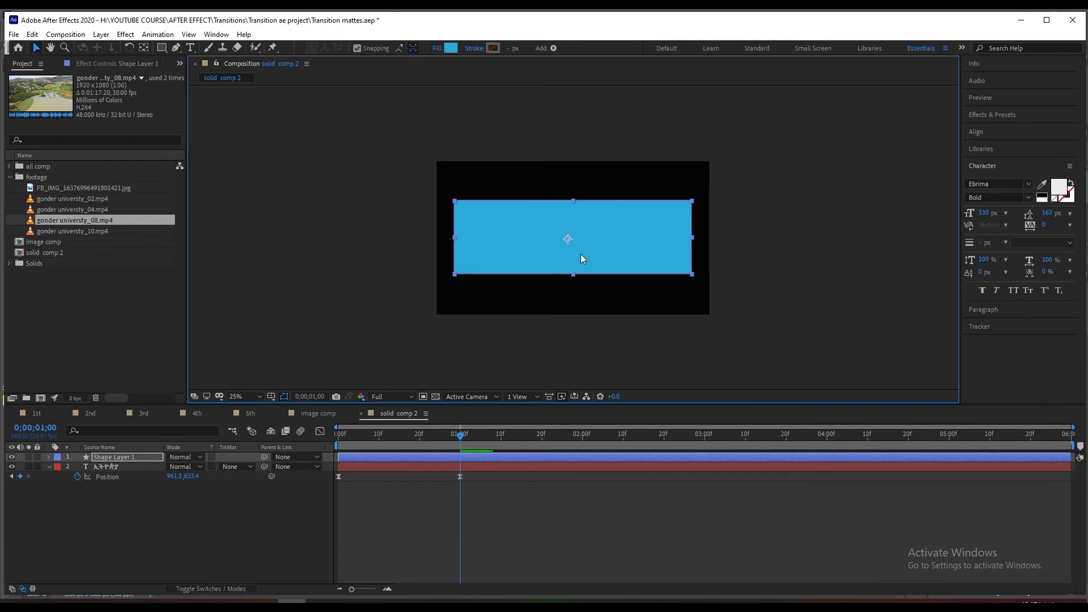
pyautogui.press('Delete')
# - Create a new shape layer and, at 0;00;02;05, draw a wide blue rectangle over the lower frame, overlapping the text's base
pyautogui.rightClick(91, 486)
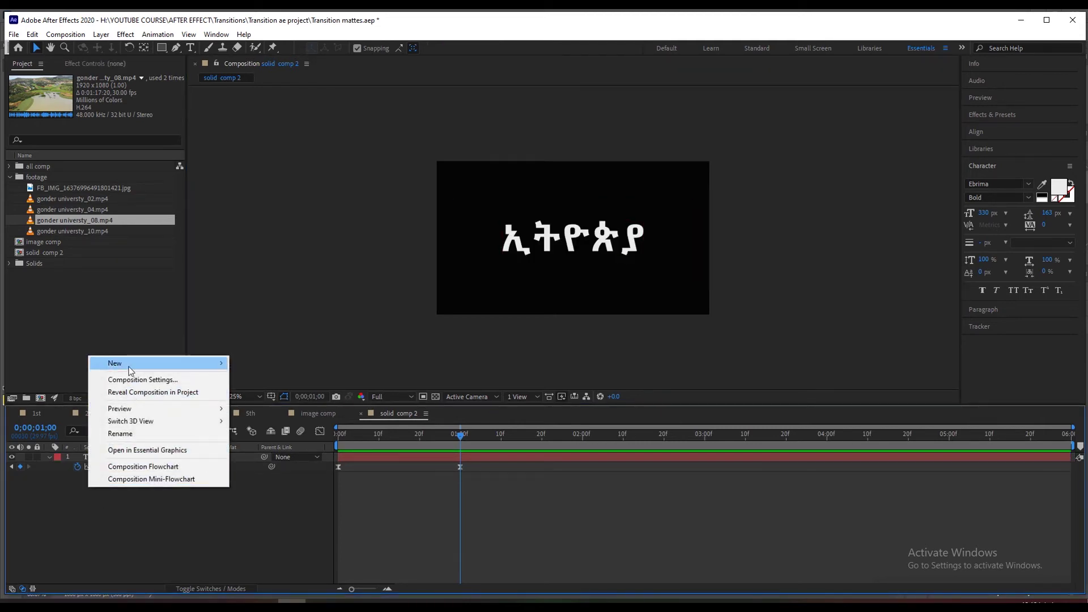
pyautogui.moveTo(128, 367)
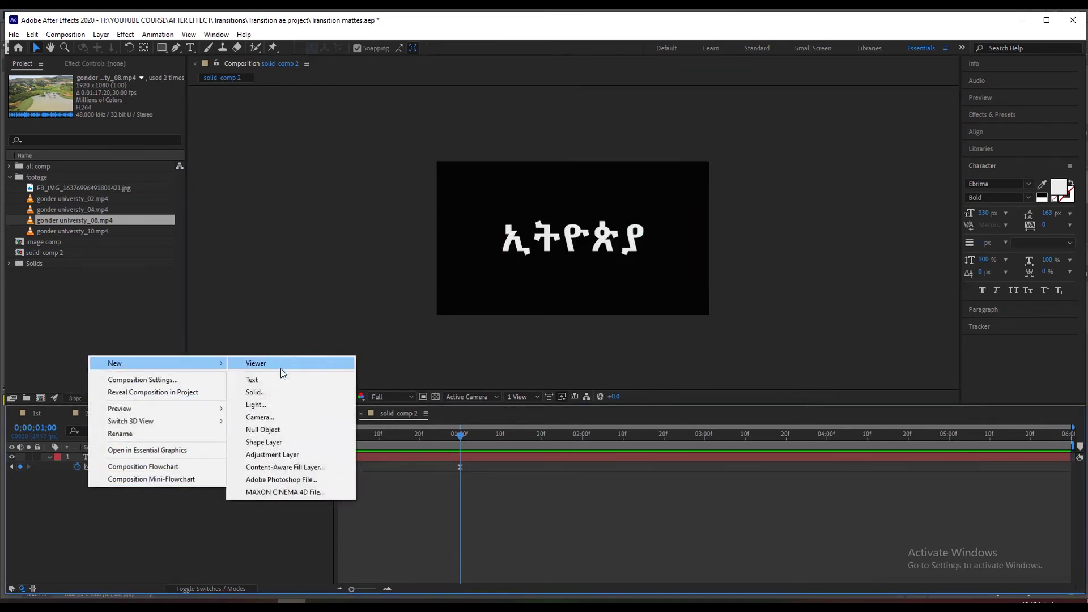
pyautogui.click(264, 442)
pyautogui.moveTo(460, 434); pyautogui.dragTo(603, 443)
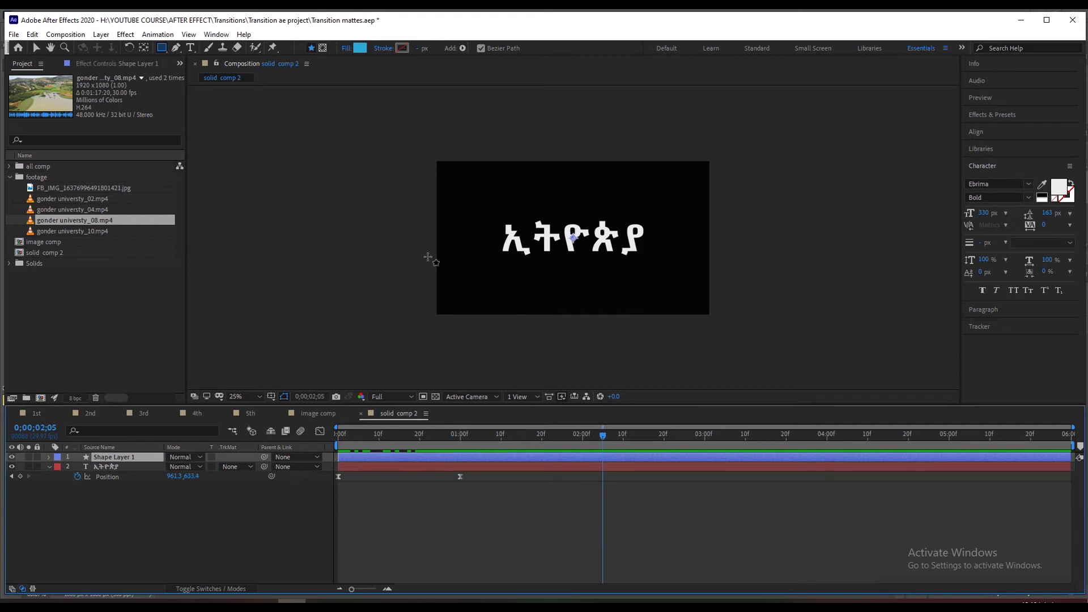
pyautogui.moveTo(404, 249); pyautogui.dragTo(773, 337)
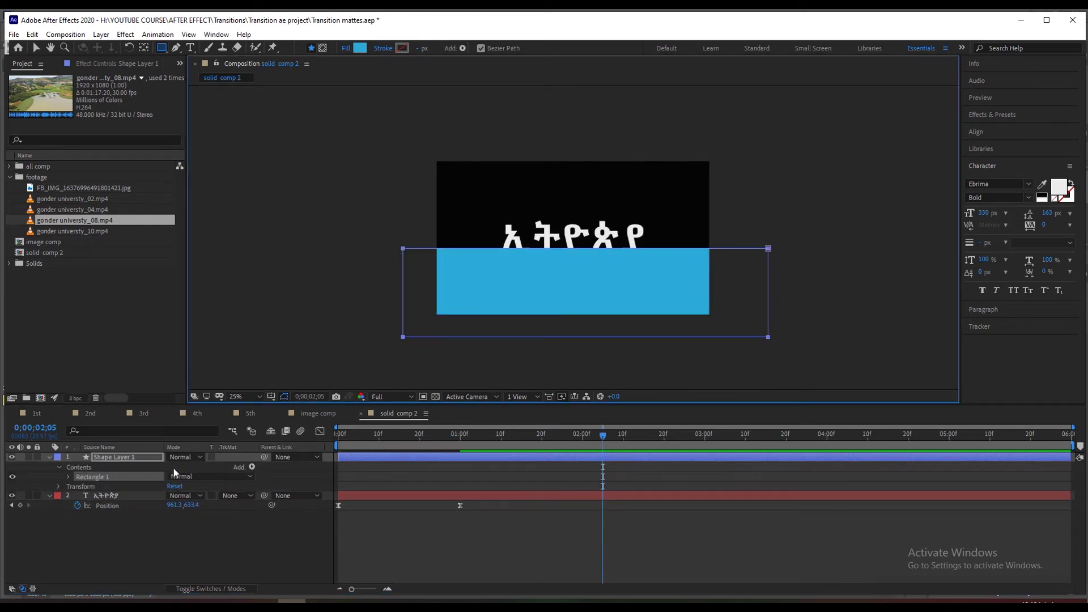
# - Collapse both layers' properties and set the text layer's track matte to Alpha Matte "Shape Layer 1"
pyautogui.click(49, 457)
pyautogui.click(48, 467)
pyautogui.click(241, 468)
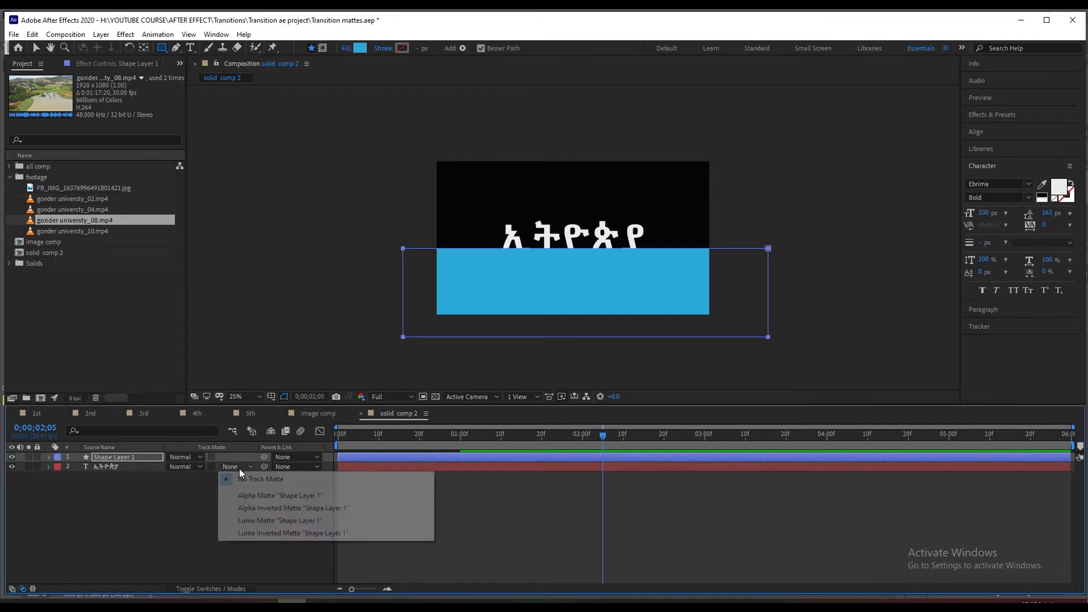
pyautogui.click(289, 496)
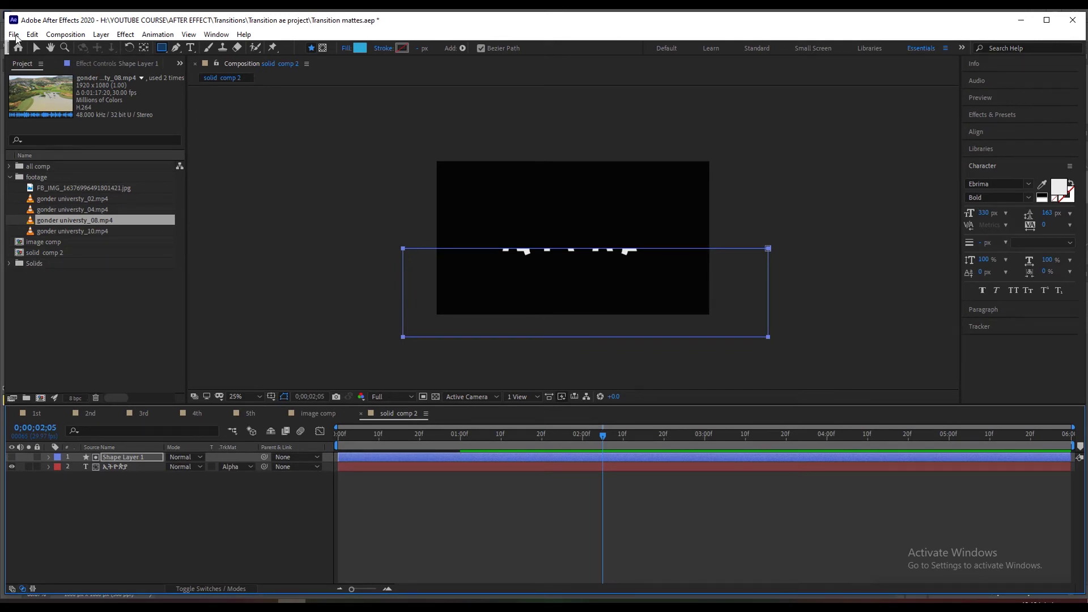
# - Move the matte rectangle up with the Selection tool so that it covers the whole text
pyautogui.click(35, 49)
pyautogui.click(553, 269)
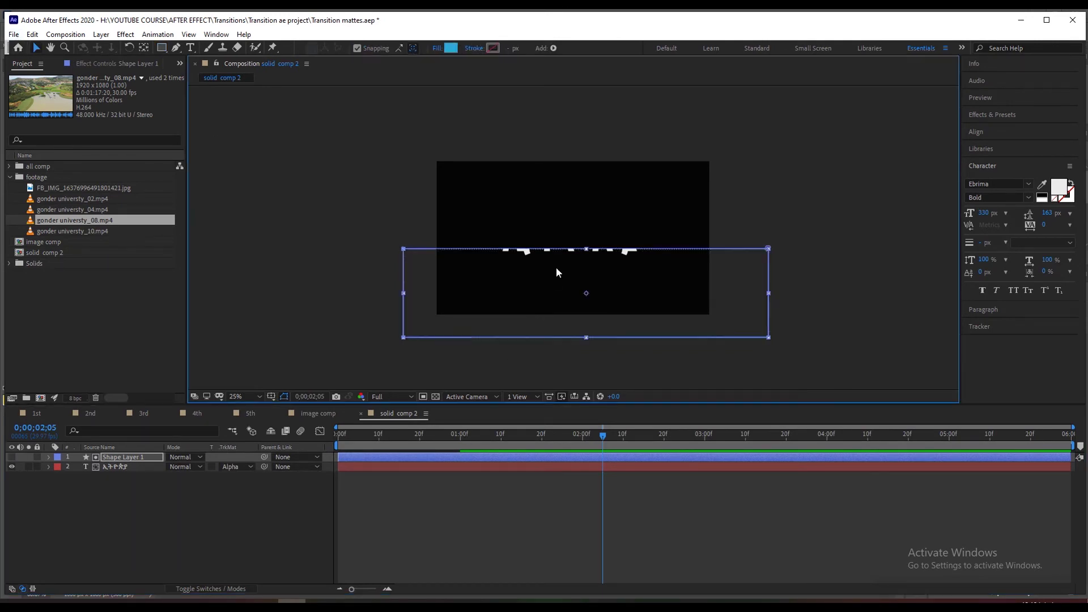
pyautogui.moveTo(587, 296); pyautogui.dragTo(585, 231)
# - Switch the text's track matte to Alpha Inverted Matte "Shape Layer 1" and move the rectangle down below the text
pyautogui.click(239, 464)
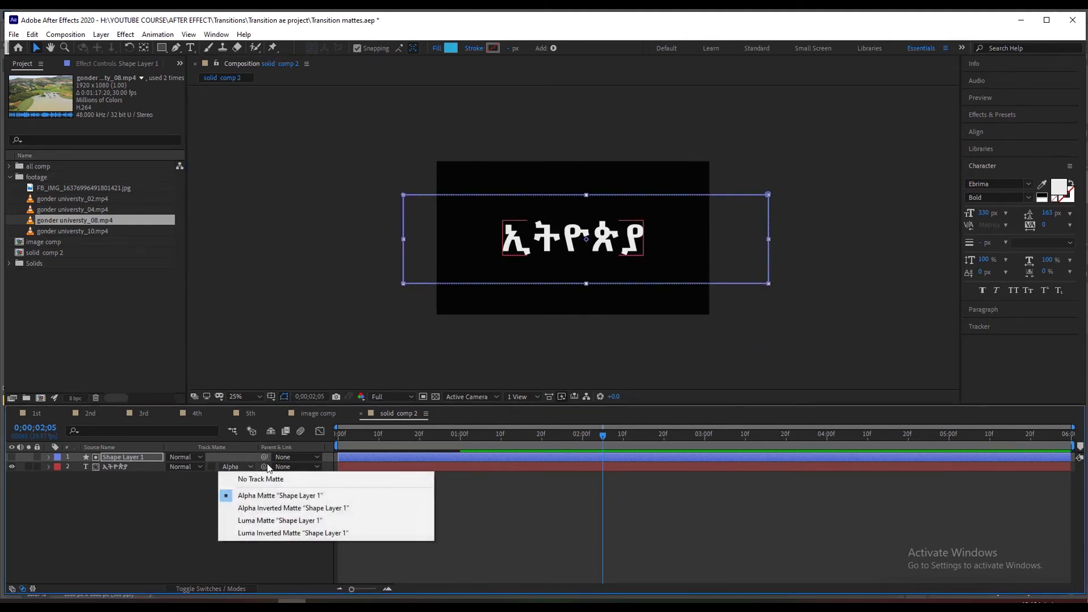
pyautogui.click(271, 508)
pyautogui.moveTo(598, 247); pyautogui.dragTo(632, 247)
pyautogui.click(11, 457)
pyautogui.click(11, 458)
pyautogui.moveTo(567, 283); pyautogui.dragTo(574, 315)
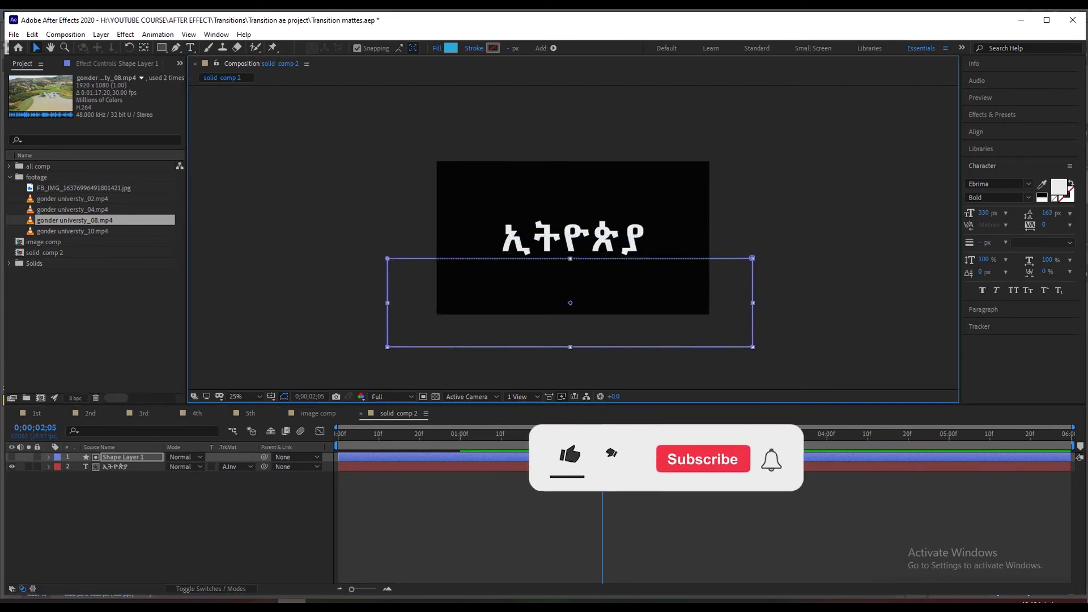
# - Set the text's track matte to Luma Matte "Shape Layer 1" and, at 0;00;01;26, move the rectangle back over the text
pyautogui.click(241, 463)
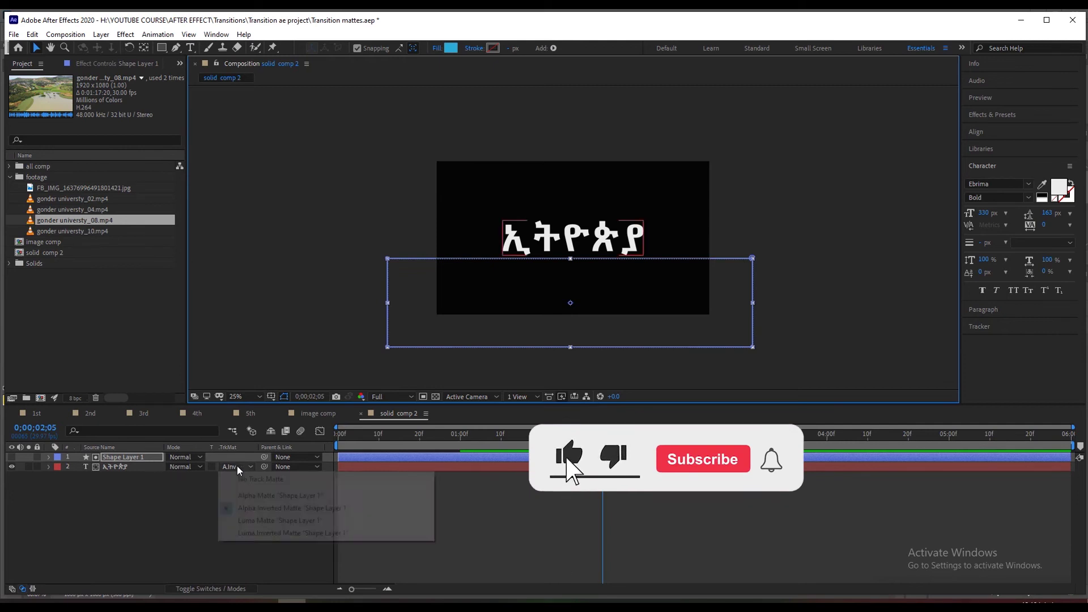
pyautogui.click(285, 519)
pyautogui.moveTo(561, 442)
pyautogui.mouseDown()
pyautogui.moveTo(464, 447)
pyautogui.moveTo(566, 442)
pyautogui.mouseUp()
pyautogui.moveTo(569, 301); pyautogui.dragTo(574, 239)
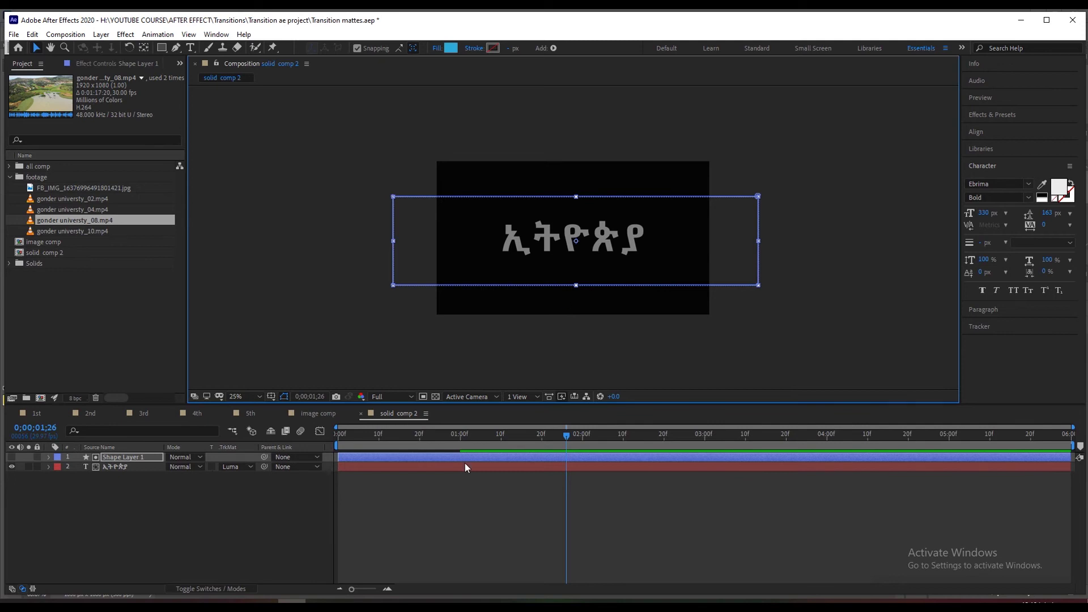
# - Switch the text's track matte to Alpha Matte and back to Luma Matte to compare the two
pyautogui.click(231, 466)
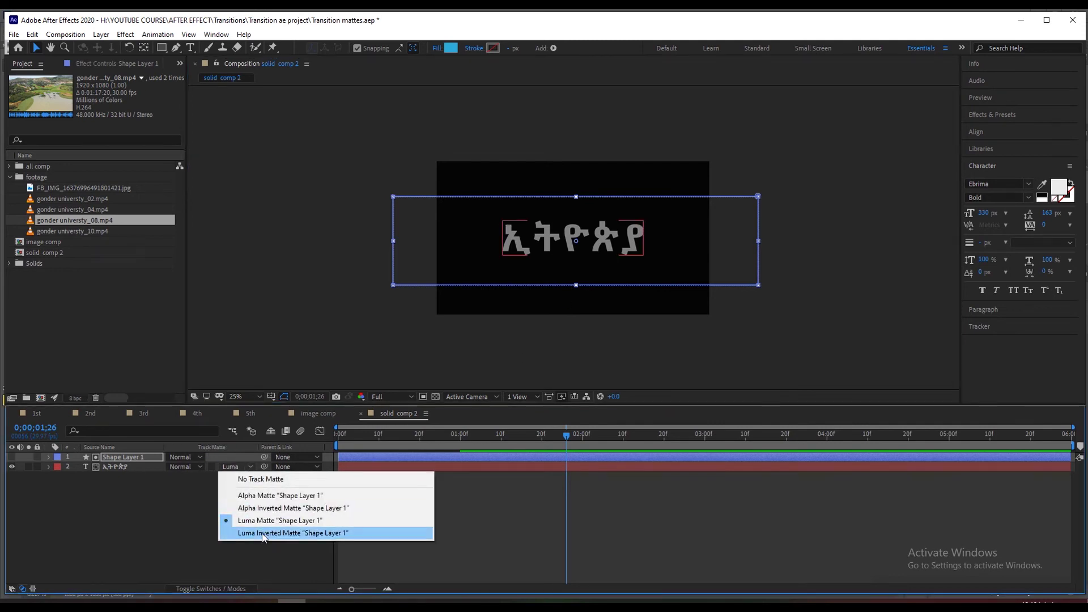
pyautogui.click(267, 496)
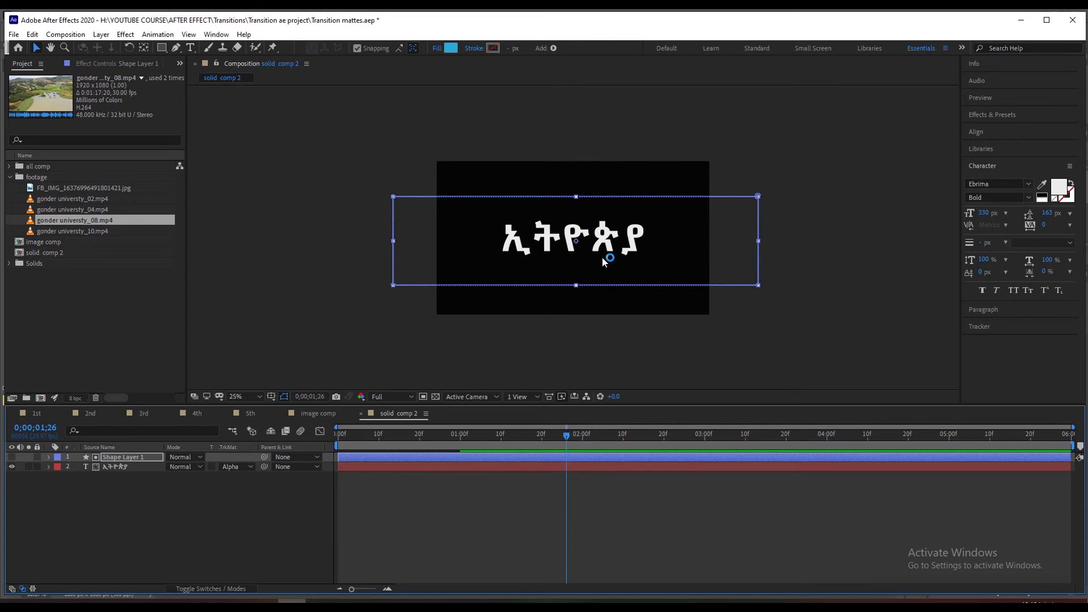
pyautogui.click(232, 466)
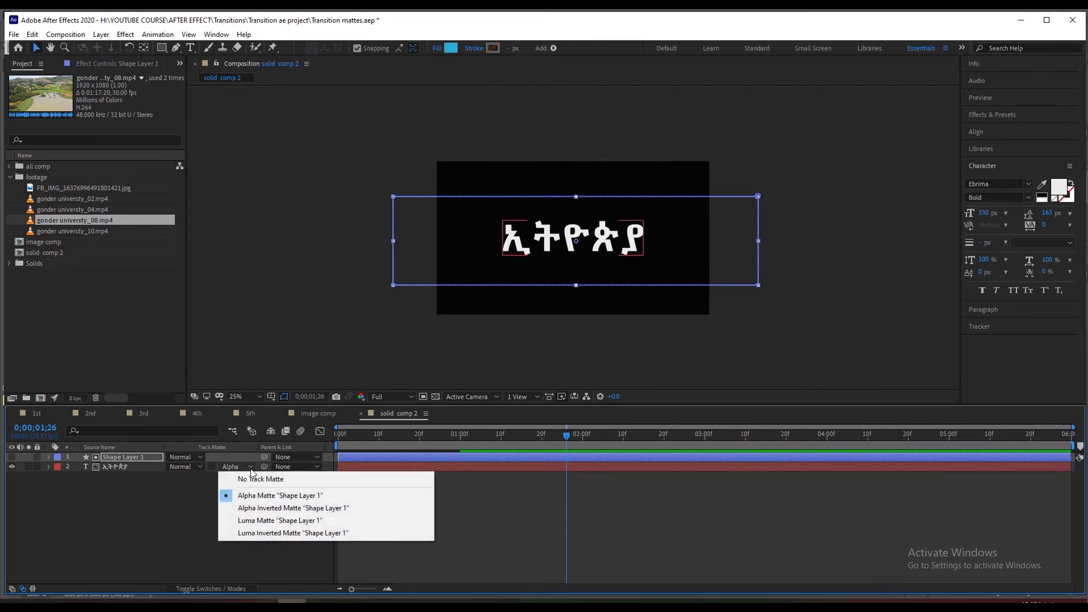
pyautogui.click(273, 521)
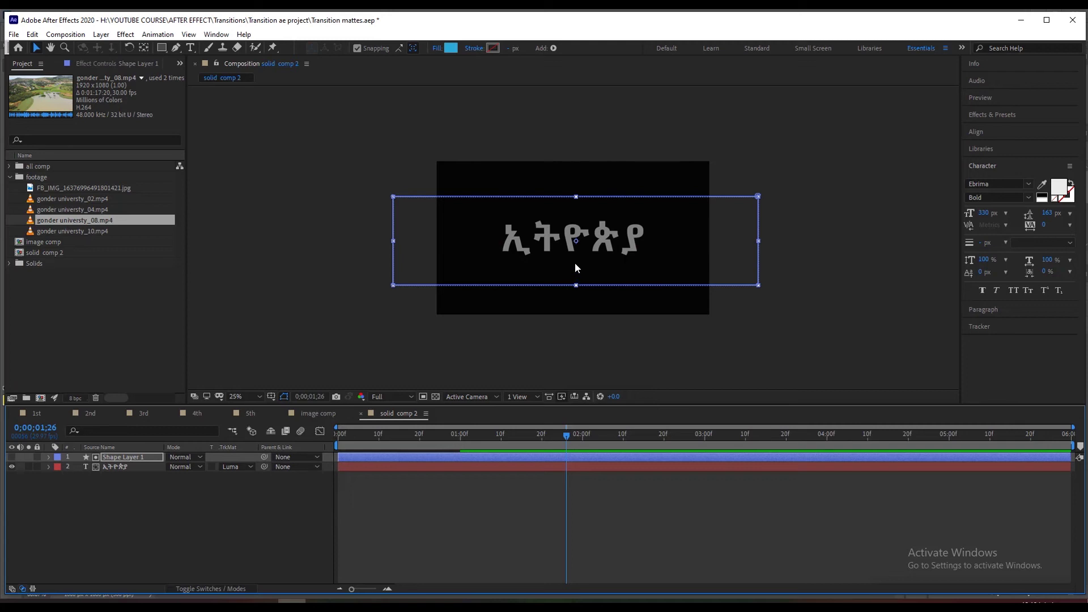
# - Set the text's track matte to Luma Inverted Matte "Shape Layer 1" and shift the rectangle slightly over the text
pyautogui.click(242, 468)
pyautogui.click(253, 535)
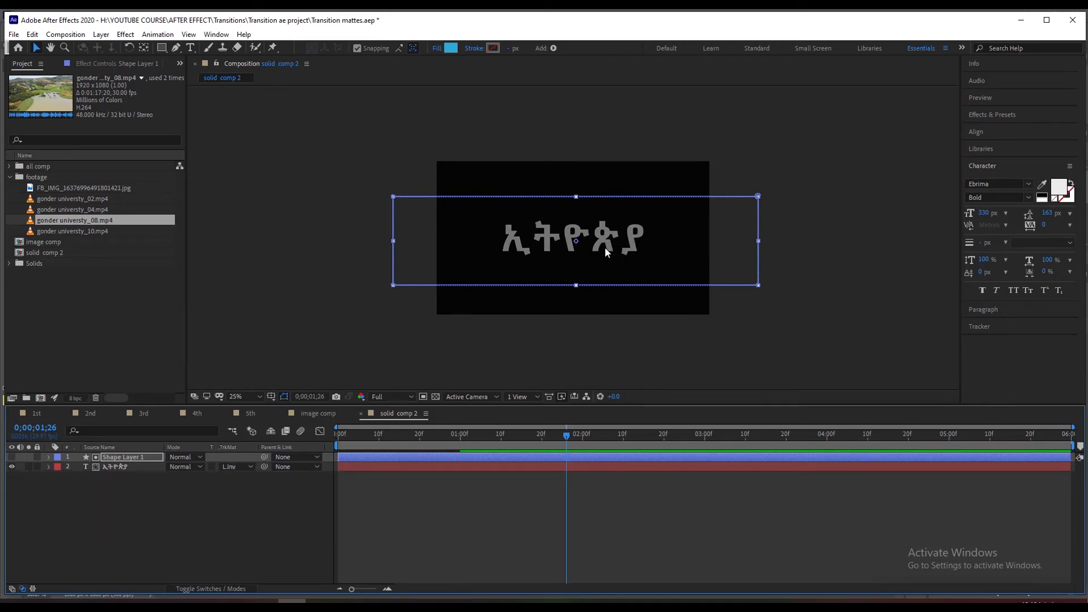
pyautogui.moveTo(599, 252)
pyautogui.mouseDown()
pyautogui.moveTo(596, 323)
pyautogui.moveTo(603, 232)
pyautogui.moveTo(603, 326)
pyautogui.moveTo(600, 249)
pyautogui.moveTo(603, 260)
pyautogui.mouseUp()
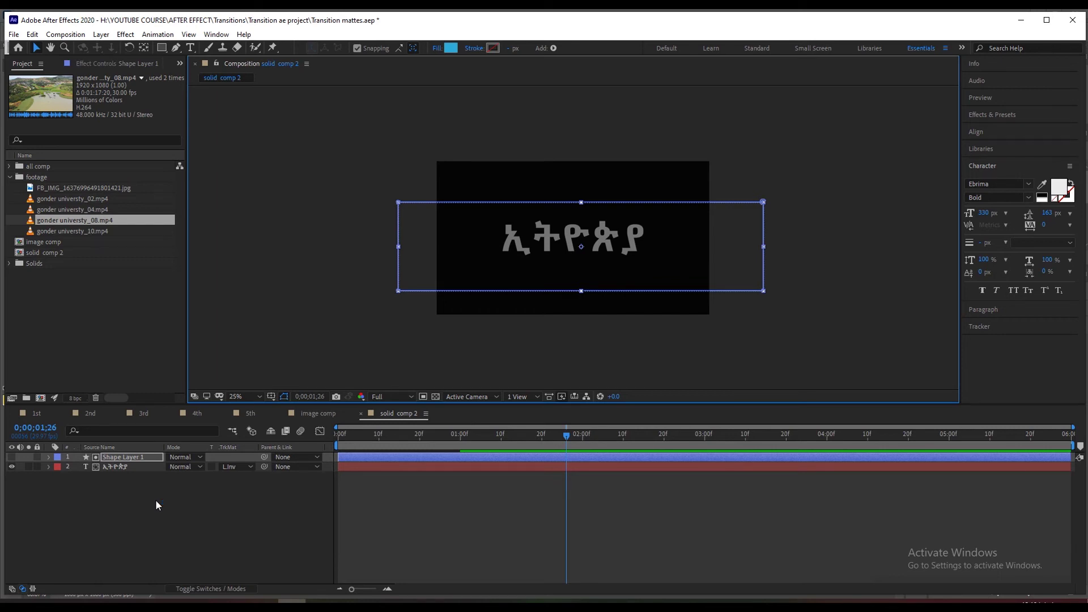
# - Return the text's track matte to Alpha Matte "Shape Layer 1" and move the rectangle down just below the text
pyautogui.click(239, 467)
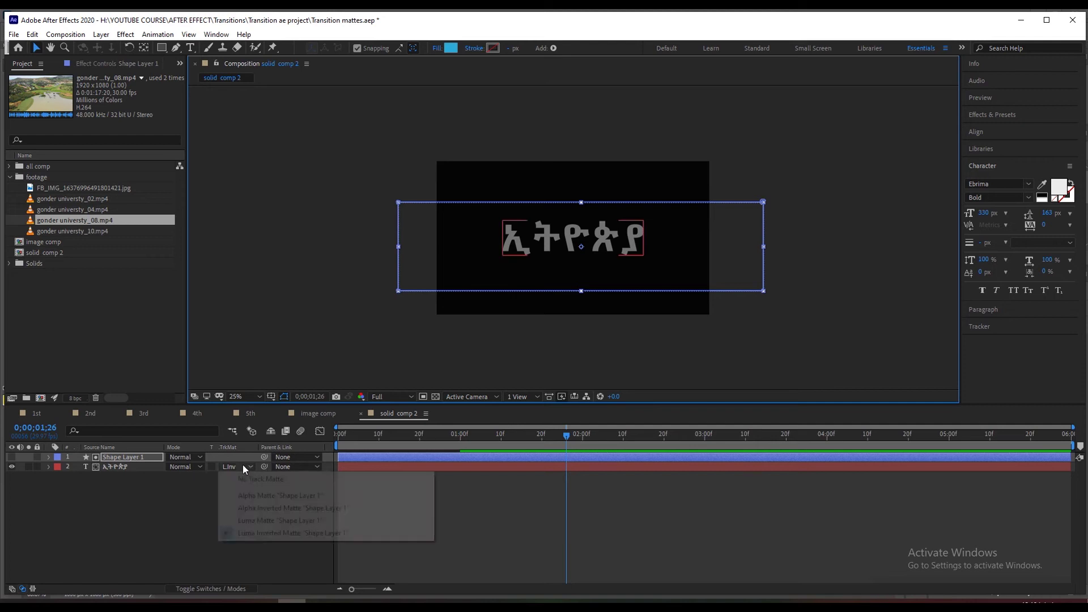
pyautogui.click(264, 496)
pyautogui.moveTo(595, 276); pyautogui.dragTo(593, 328)
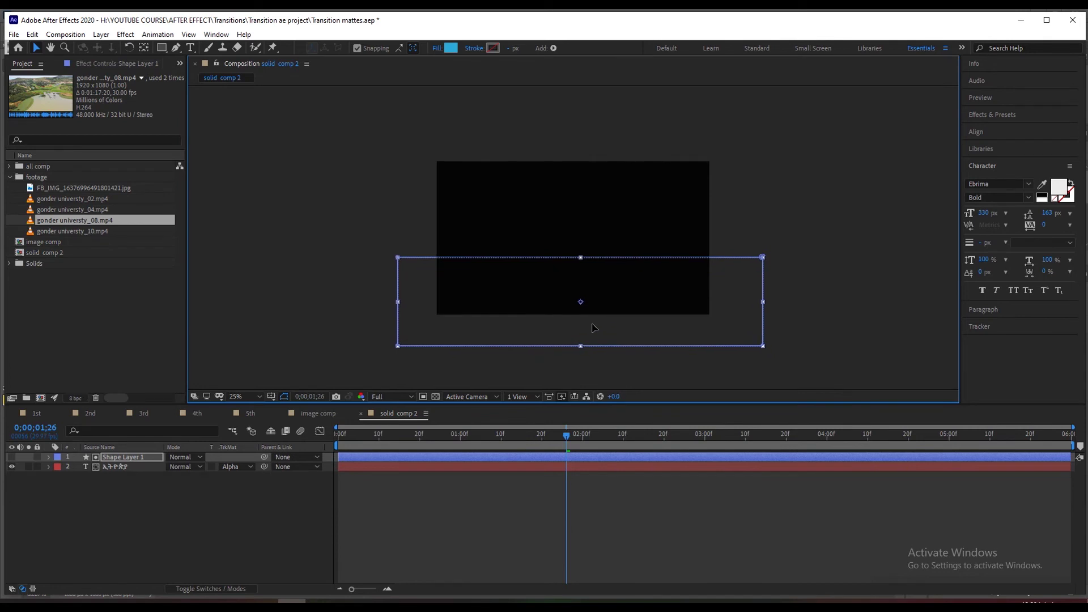
# - Set the text's track matte to Alpha Inverted Matte, show its Position keyframes and scrub from the start to 0;00;00;18
pyautogui.click(250, 468)
pyautogui.click(286, 508)
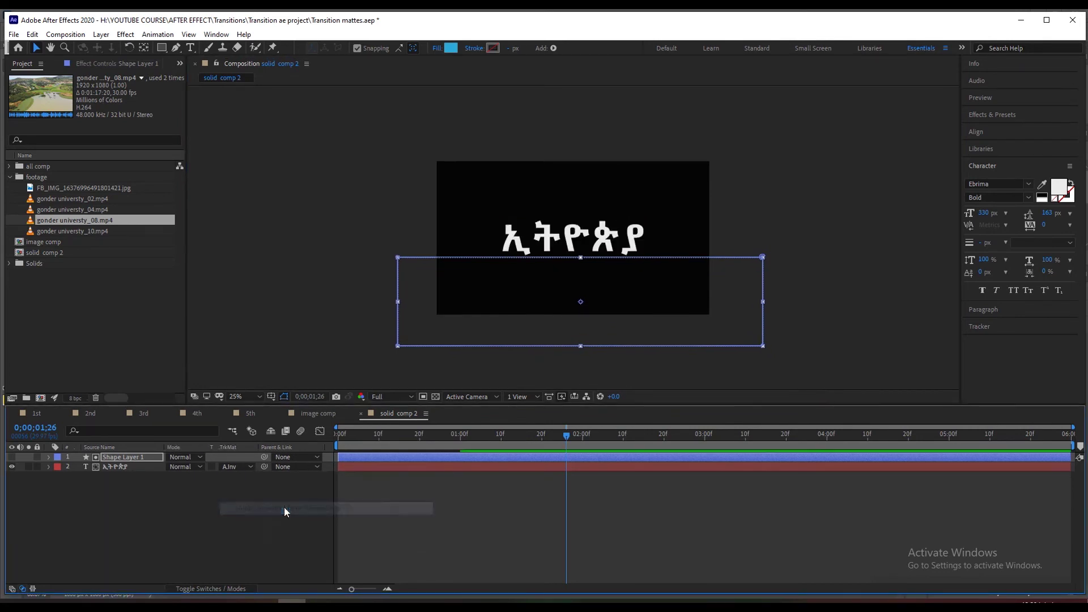
pyautogui.click(496, 464)
pyautogui.press('p')
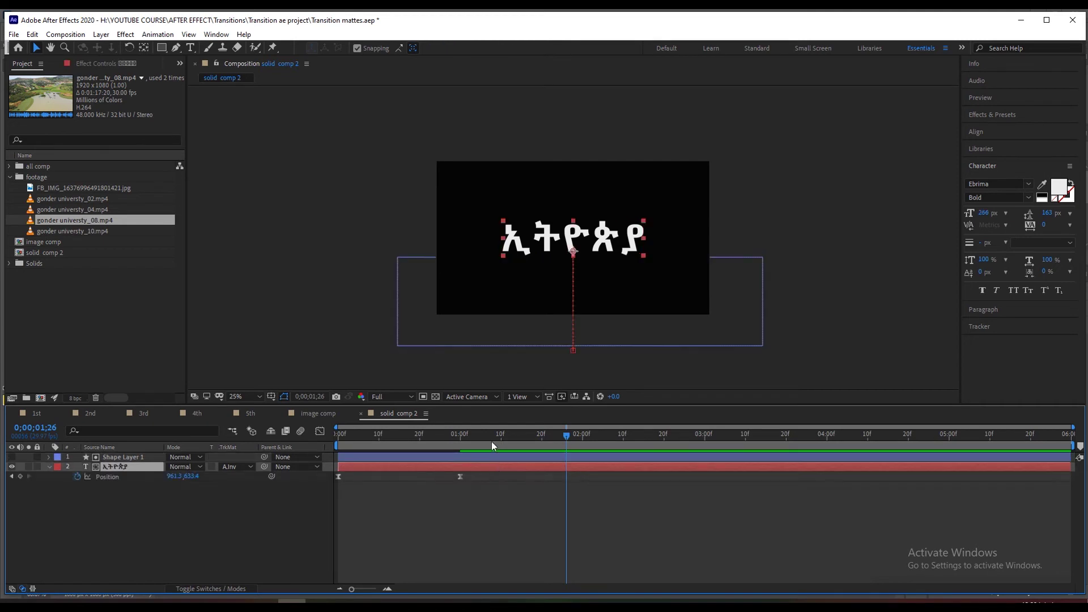
pyautogui.moveTo(480, 438); pyautogui.dragTo(316, 461)
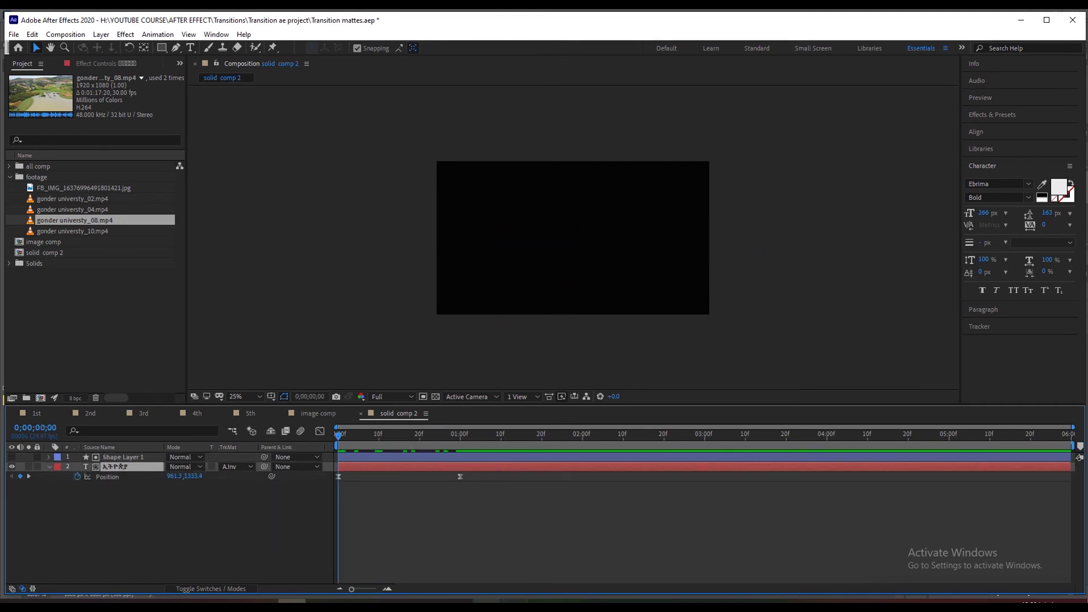
pyautogui.moveTo(411, 438)
pyautogui.mouseDown()
pyautogui.moveTo(348, 435)
pyautogui.moveTo(325, 455)
pyautogui.moveTo(410, 435)
pyautogui.mouseUp()
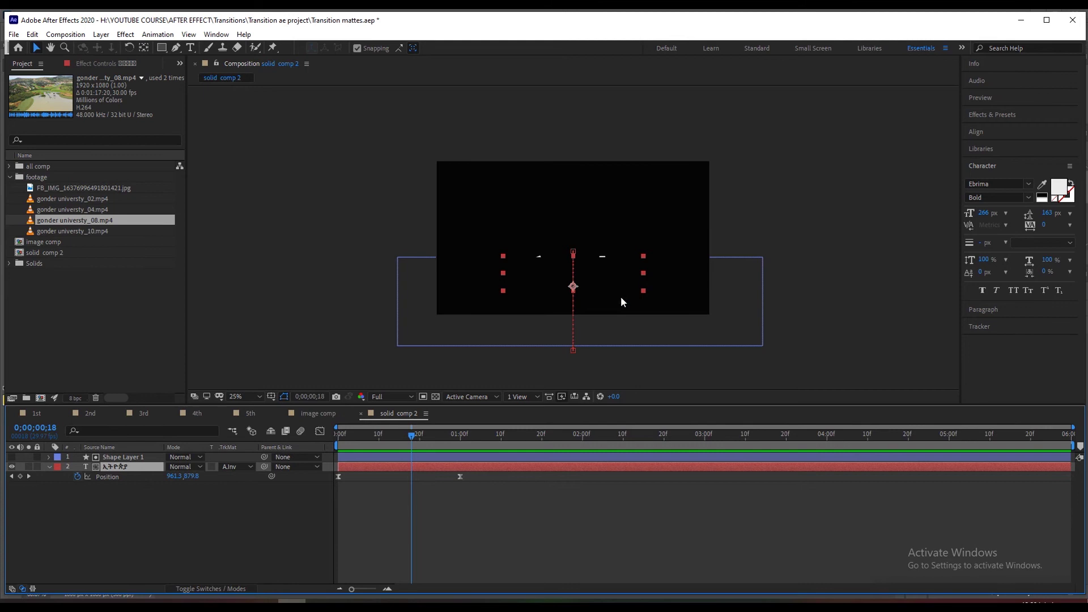
# - Preview the text's rise up to 0;00;01;00, show Shape Layer 1 and move its rectangle from below the text to just above it
pyautogui.moveTo(411, 433); pyautogui.dragTo(315, 437)
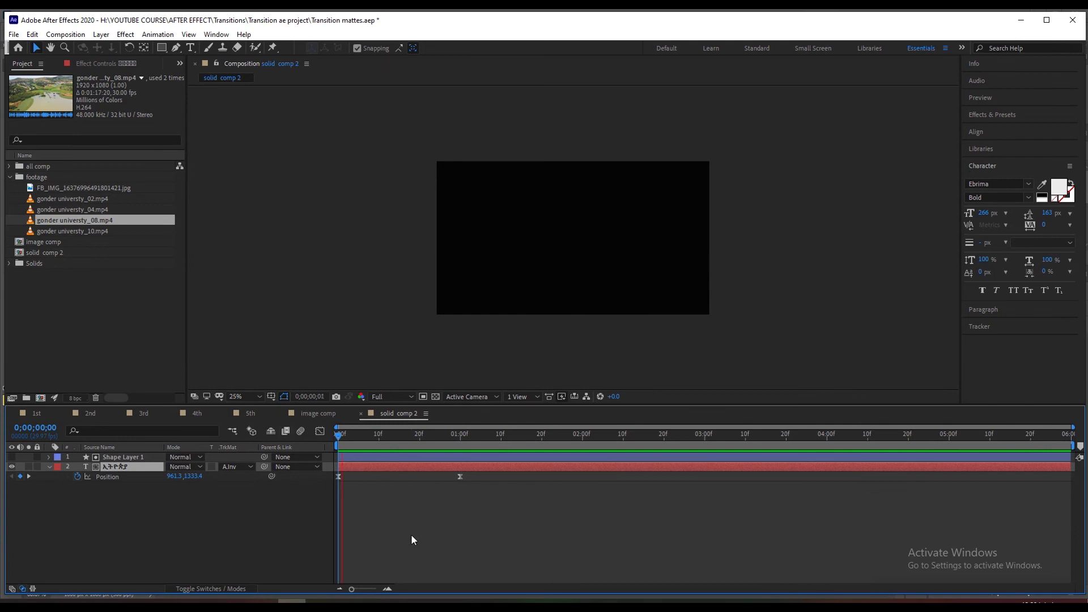
pyautogui.moveTo(445, 436); pyautogui.dragTo(461, 434)
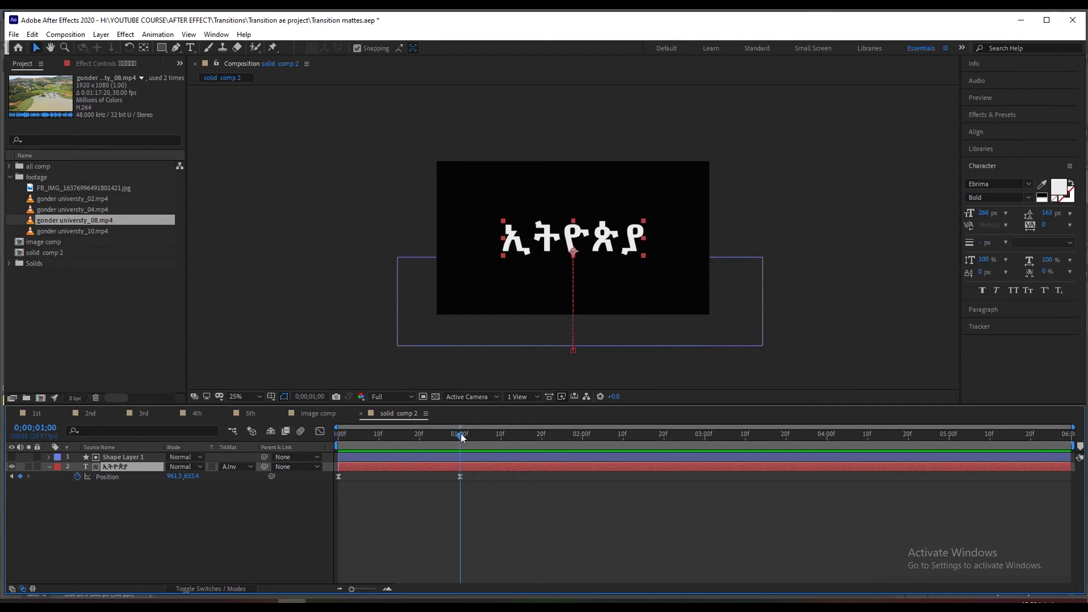
pyautogui.click(117, 457)
pyautogui.click(12, 457)
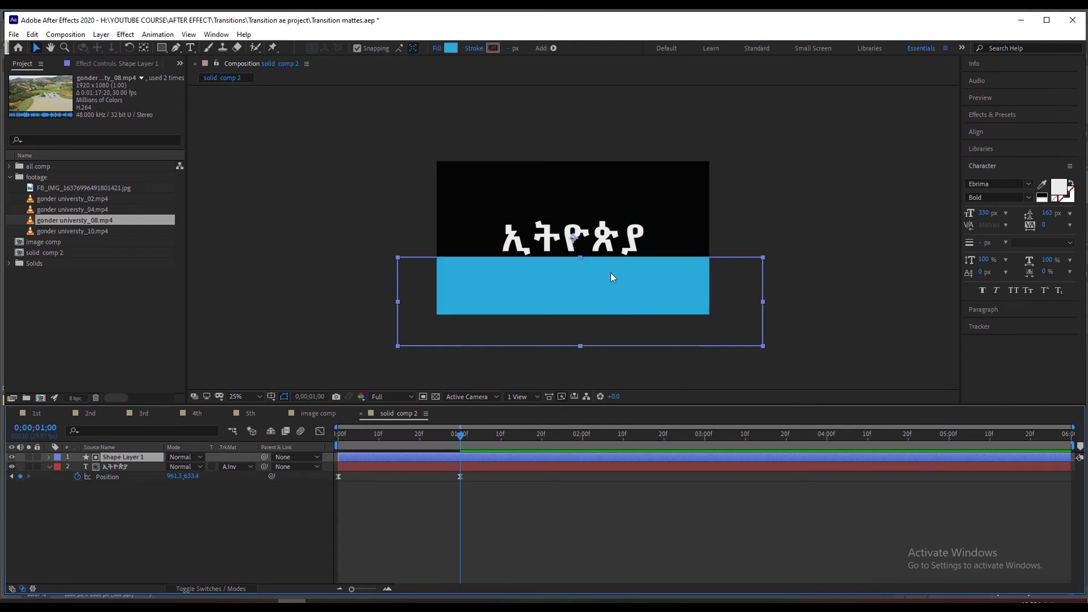
pyautogui.moveTo(585, 263); pyautogui.dragTo(591, 179)
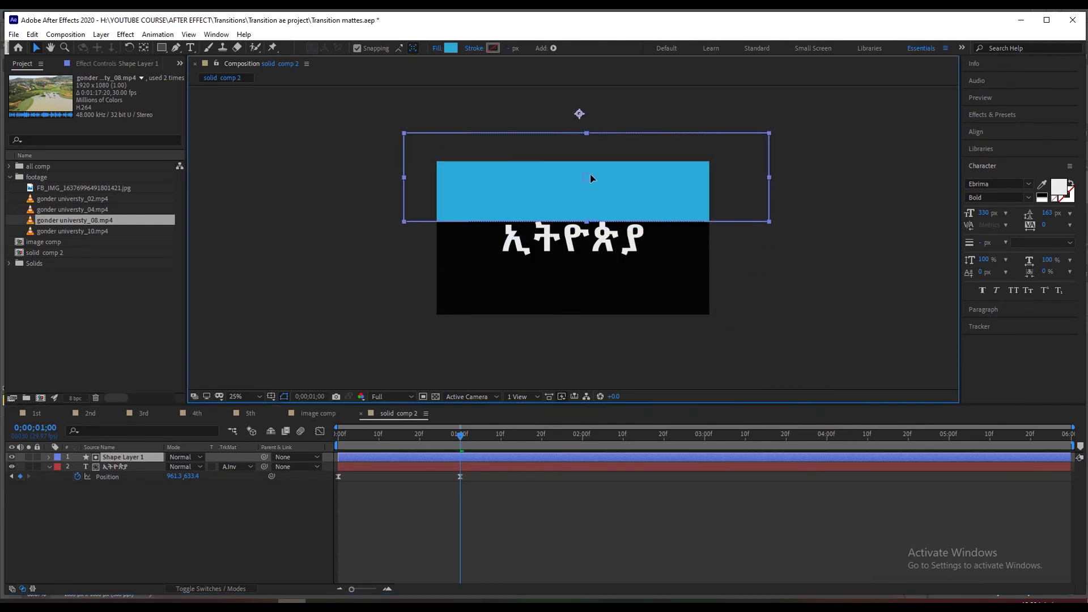
# - Play the text animation from the start with the rectangle shown above the text
pyautogui.moveTo(460, 435); pyautogui.dragTo(322, 485)
pyautogui.press('space')
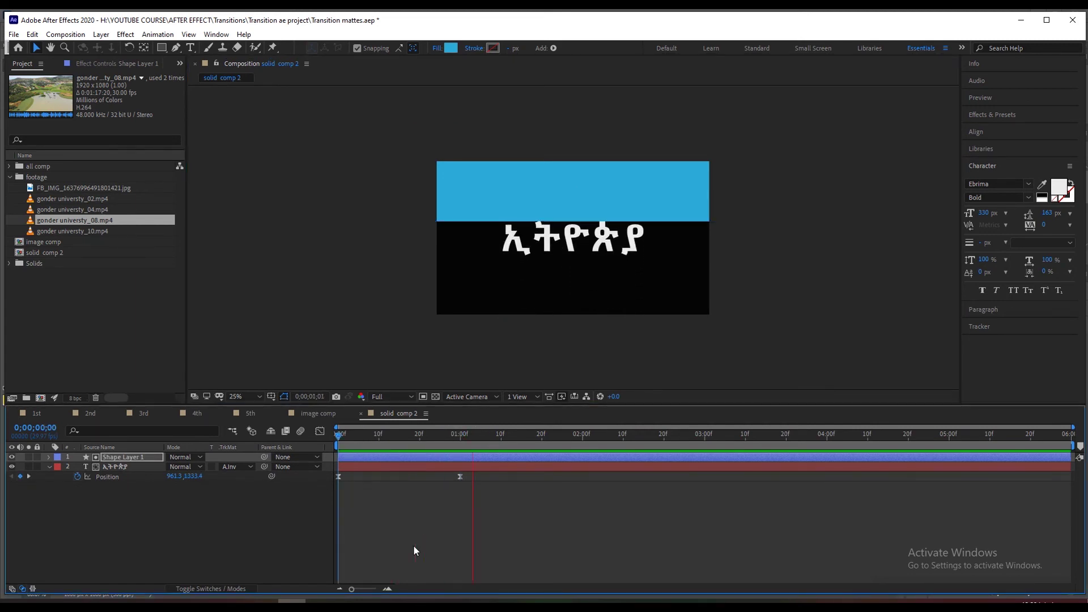
pyautogui.press('space')
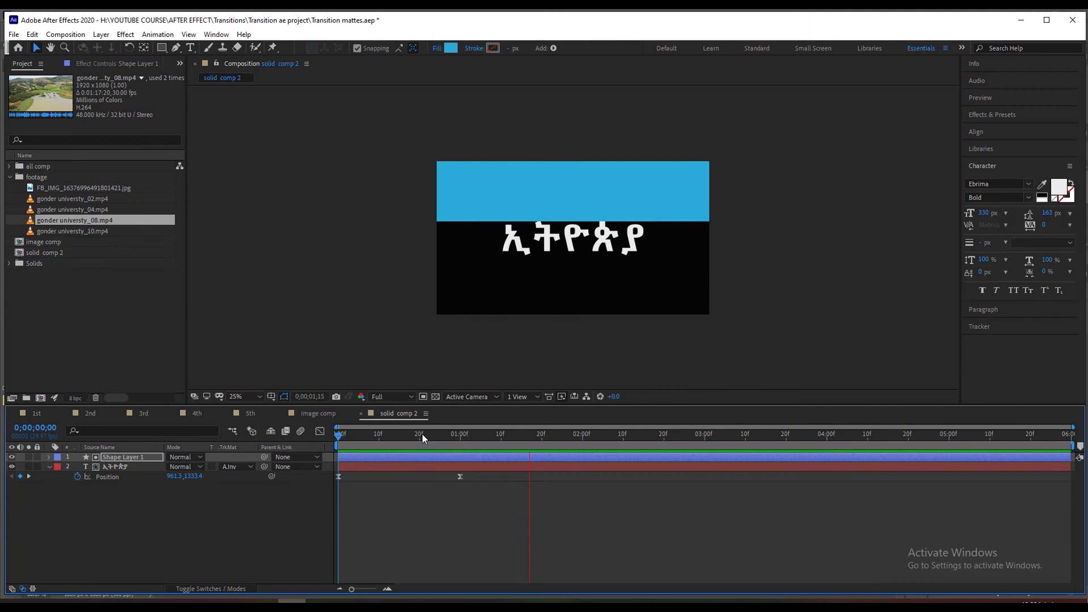
# - Set the text's Position keyframe at the start to 961.3, -54.6, above the frame, and preview the drop up to 0;00;01;00
pyautogui.moveTo(452, 437); pyautogui.dragTo(339, 456)
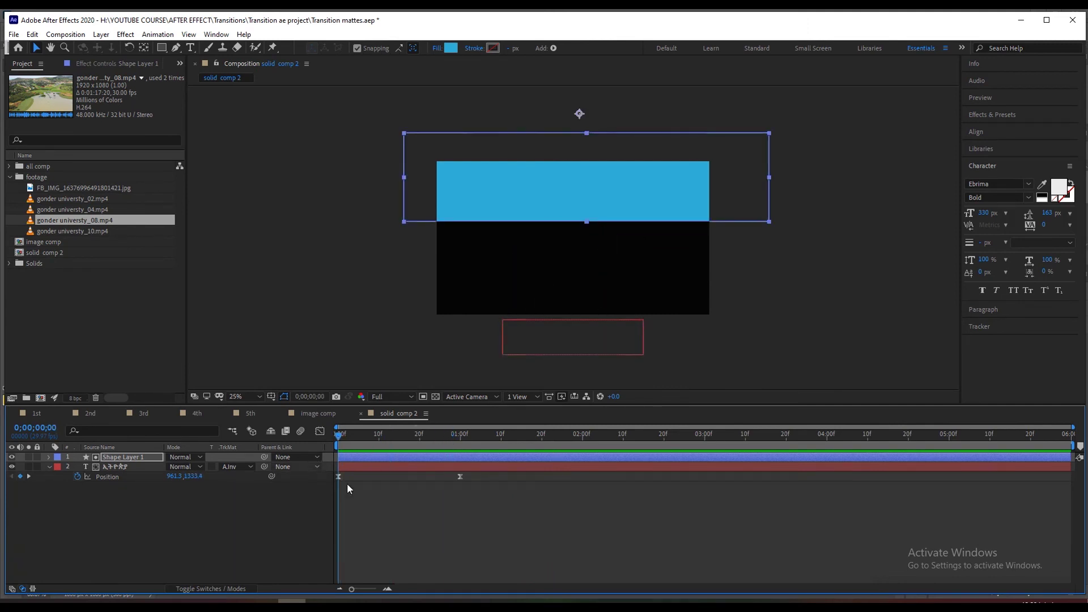
pyautogui.click(339, 477)
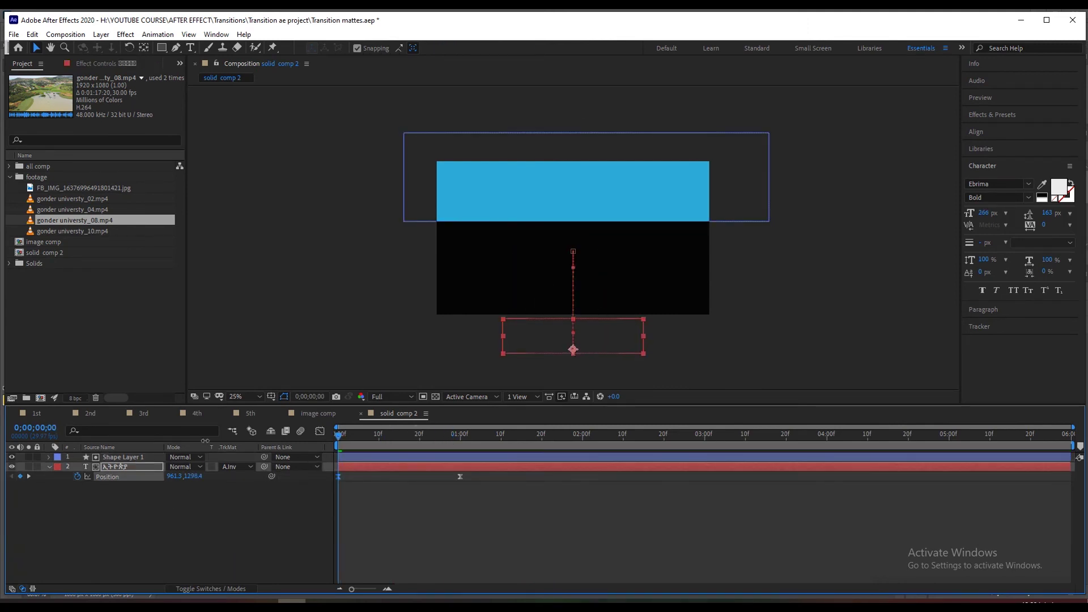
pyautogui.moveTo(590, 356); pyautogui.dragTo(587, 159)
pyautogui.press('space')
pyautogui.moveTo(353, 434); pyautogui.dragTo(464, 437)
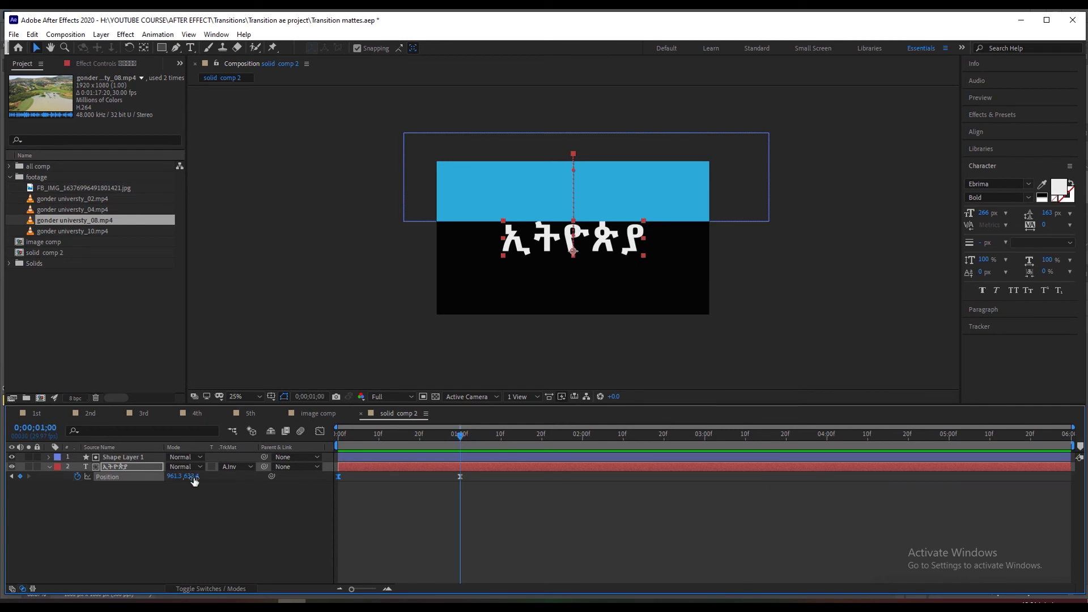
# - Check the text's track matte options without changing them and hide Shape Layer 1
pyautogui.click(237, 467)
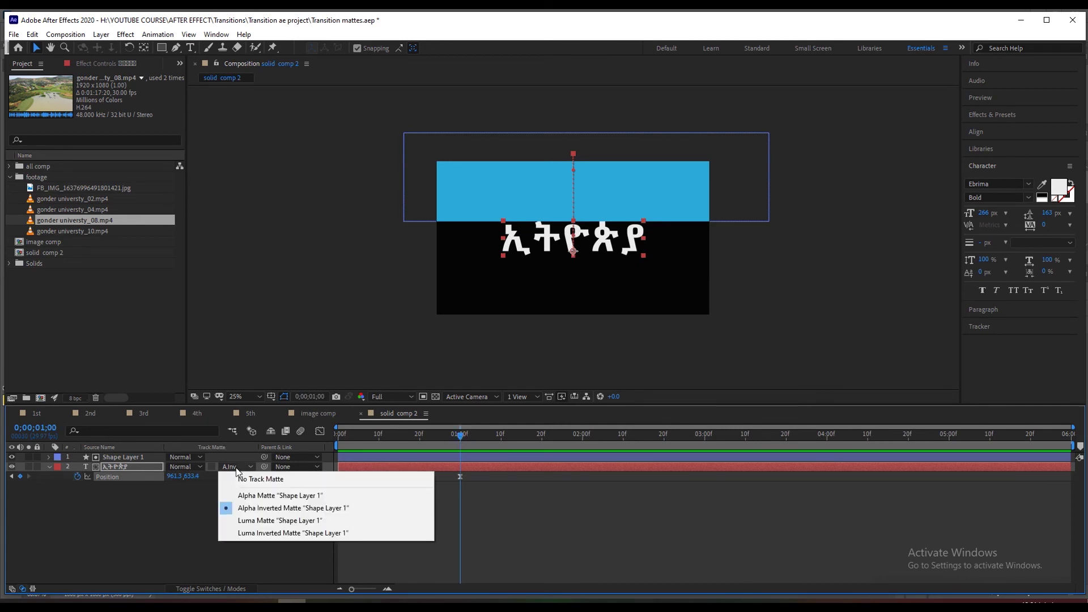
pyautogui.click(97, 461)
pyautogui.click(12, 457)
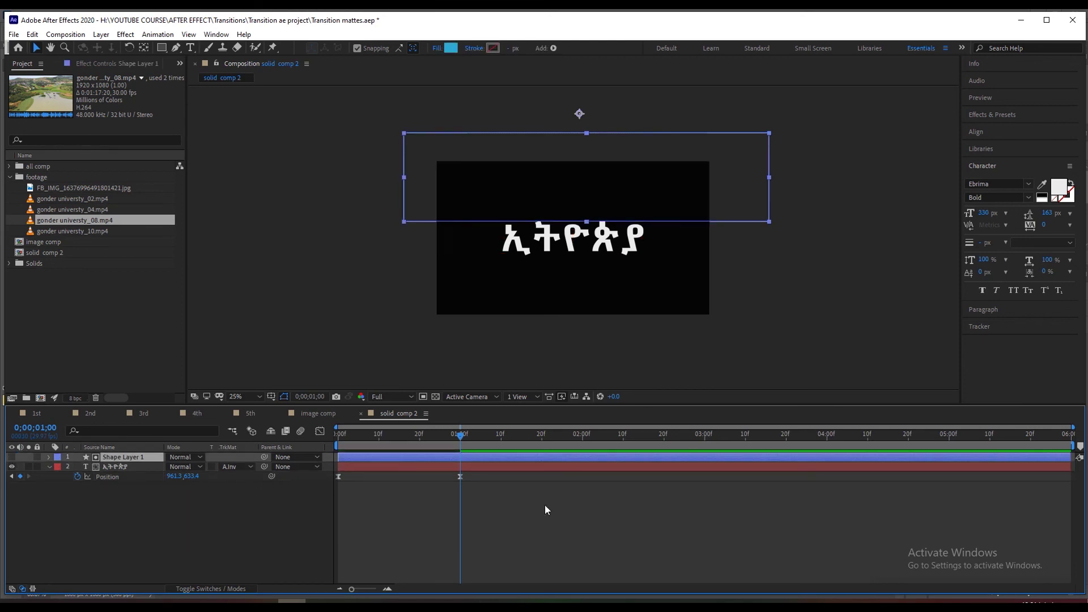
# - Play the text's drop into place from the start and finish with the playhead at 0;00;01;00
pyautogui.moveTo(460, 440); pyautogui.dragTo(291, 467)
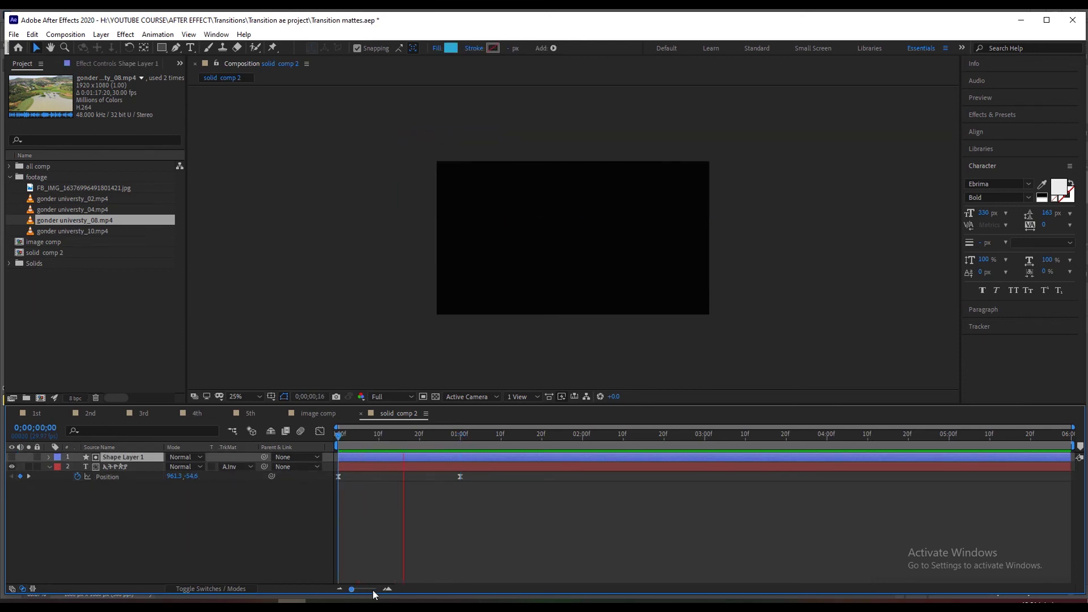
pyautogui.moveTo(424, 438); pyautogui.dragTo(323, 466)
pyautogui.press('space')
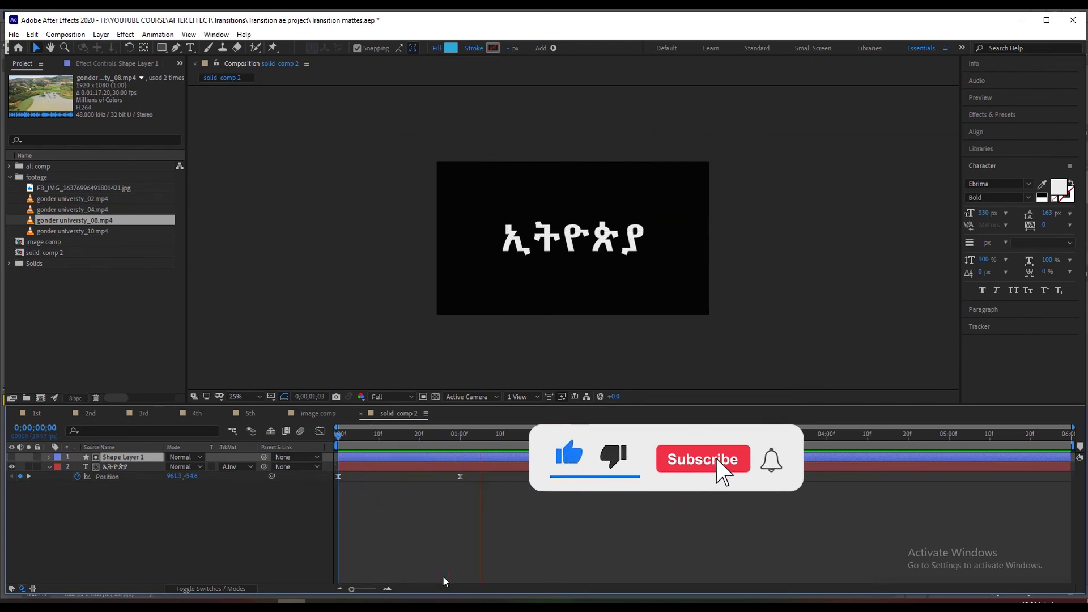
pyautogui.press('space')
pyautogui.press('space')
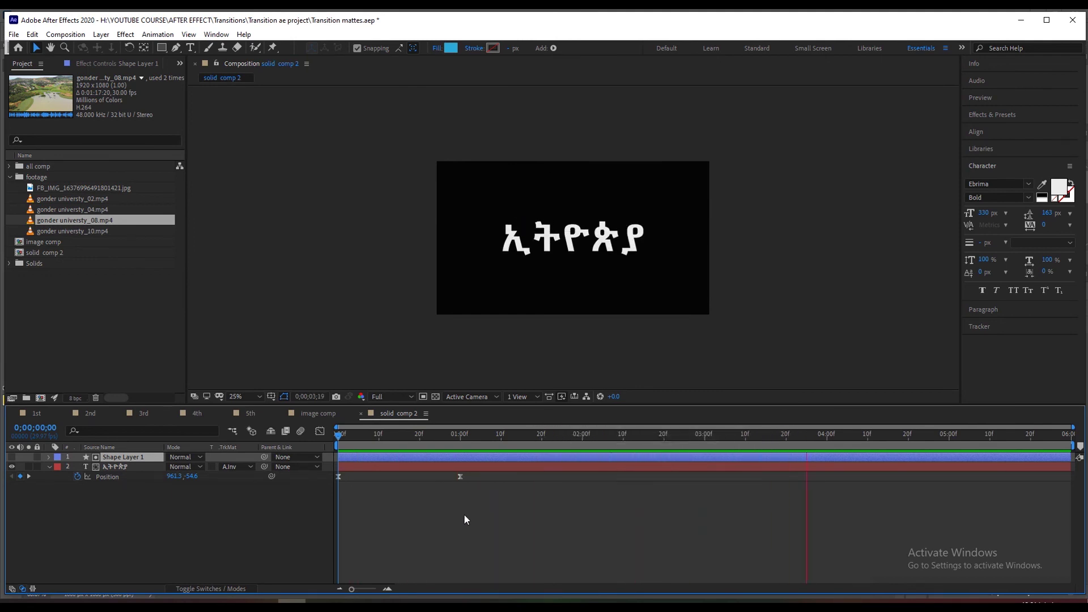
pyautogui.moveTo(457, 437); pyautogui.dragTo(457, 462)
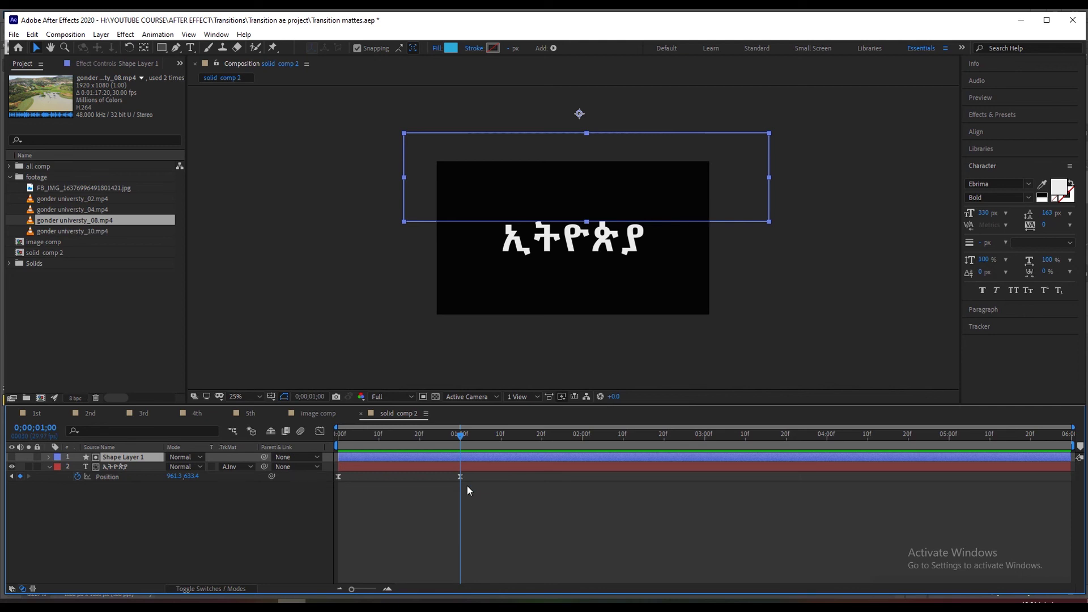
# - In image comp, try the Alpha Inverted Matte on the gonder university_08 footage, and set its track matte to Alpha Matte
pyautogui.click(331, 414)
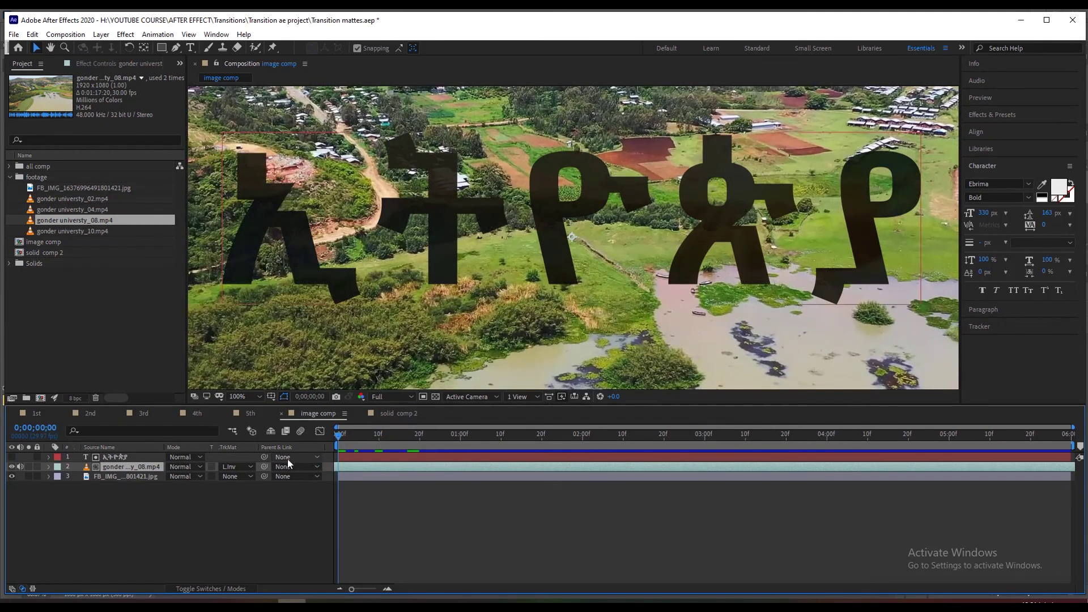
pyautogui.click(233, 467)
pyautogui.click(269, 510)
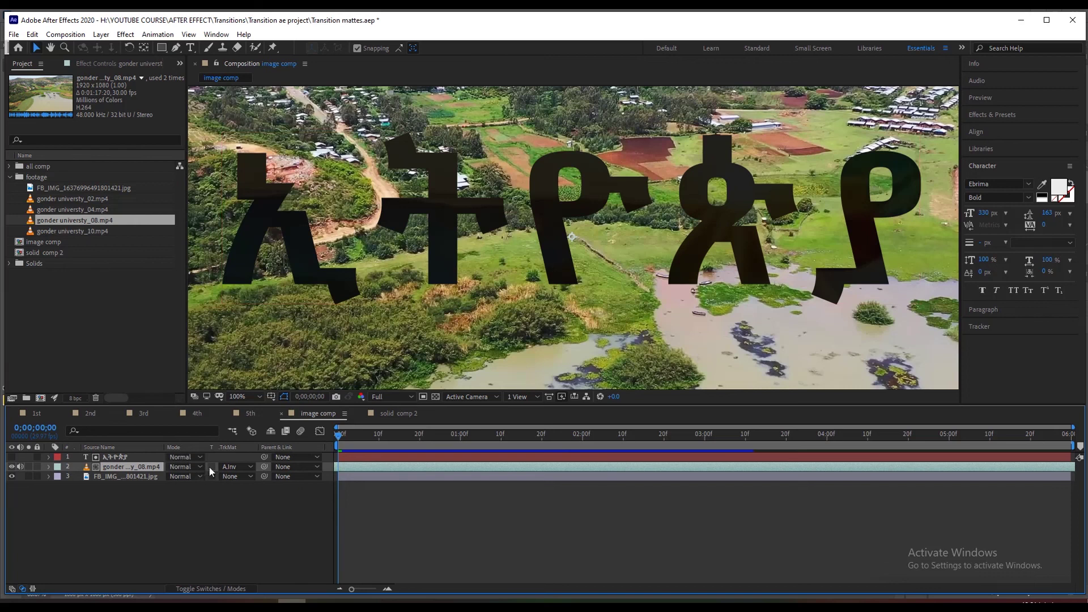
pyautogui.click(236, 467)
pyautogui.click(251, 495)
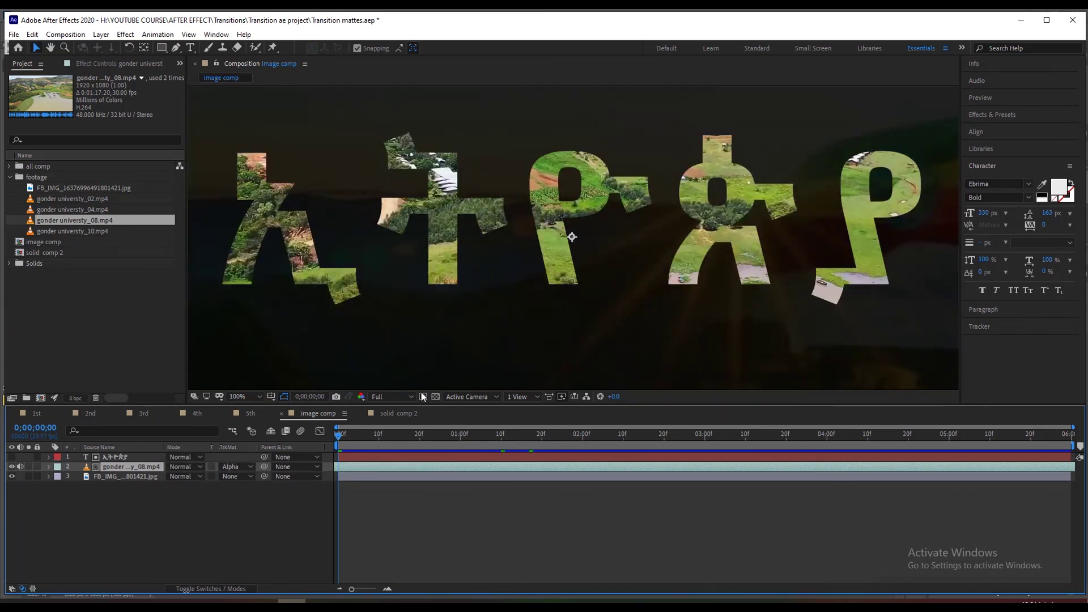
# - Zoom out the image comp view and play the footage showing through the text
pyautogui.press(',')
pyautogui.press(',')
pyautogui.press('space')
pyautogui.click(388, 529)
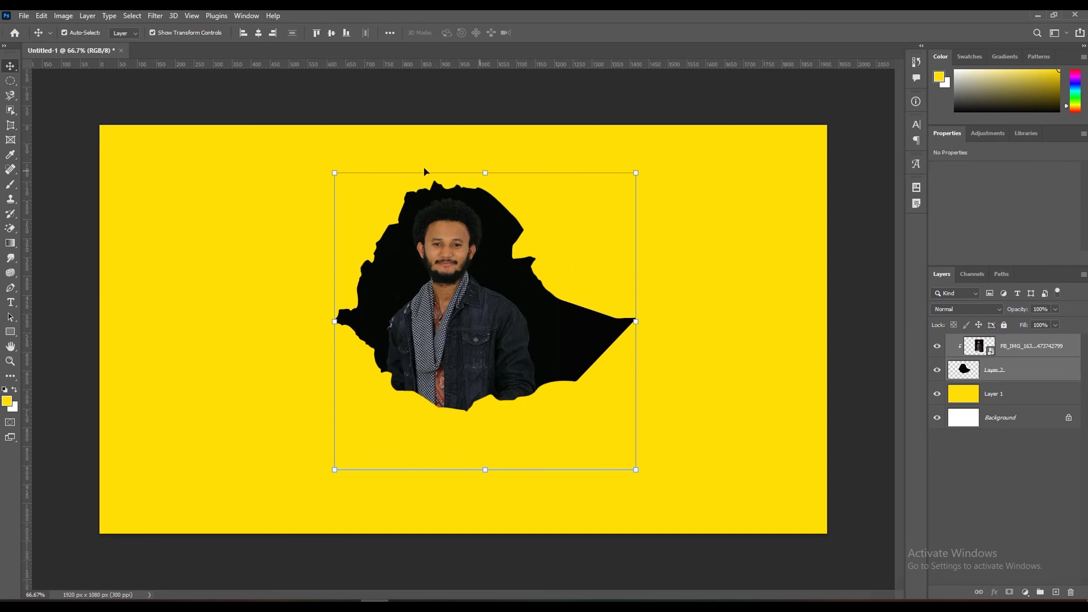
# - Switch from Photoshop back to After Effects and scrub through solid comp 2, image comp and the 3rd comp's circle transition up to 0:00:03:01
pyautogui.click(1038, 16)
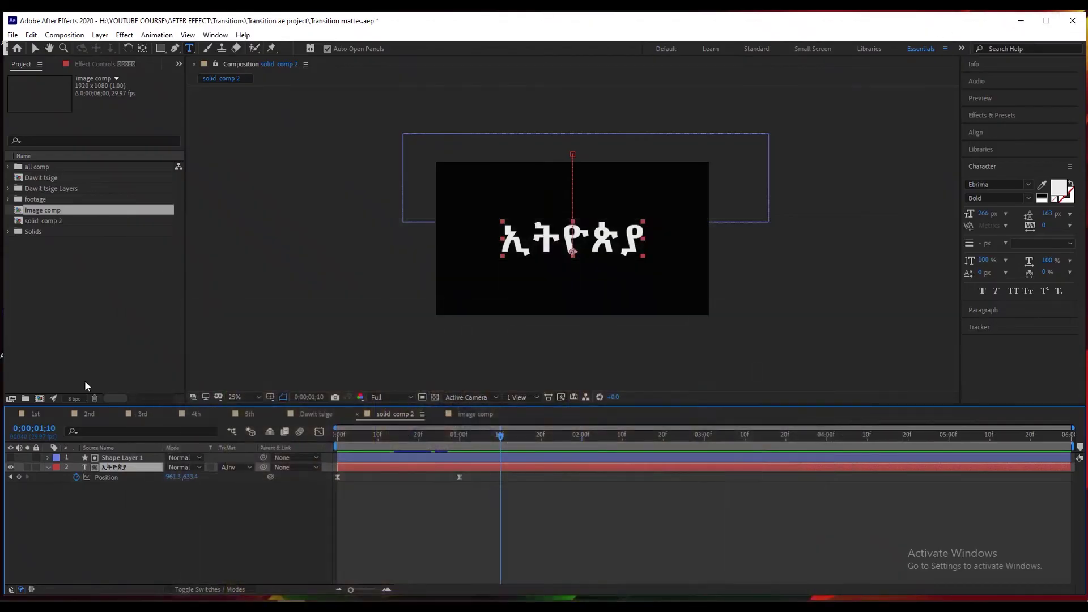
pyautogui.moveTo(355, 440); pyautogui.dragTo(480, 478)
pyautogui.click(466, 415)
pyautogui.moveTo(363, 438); pyautogui.dragTo(570, 457)
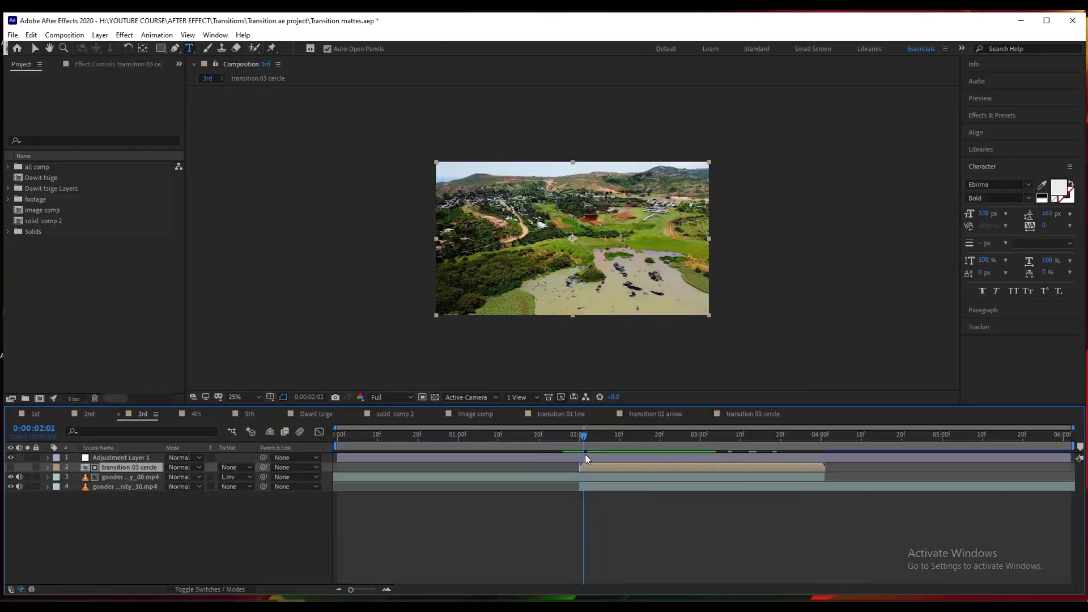
pyautogui.moveTo(585, 454); pyautogui.dragTo(704, 462)
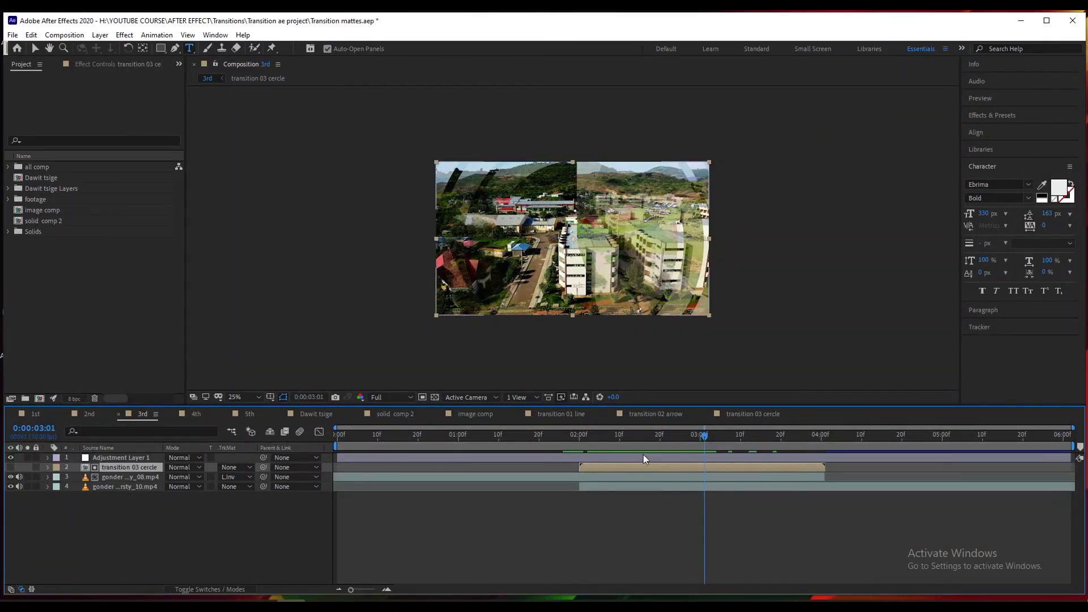